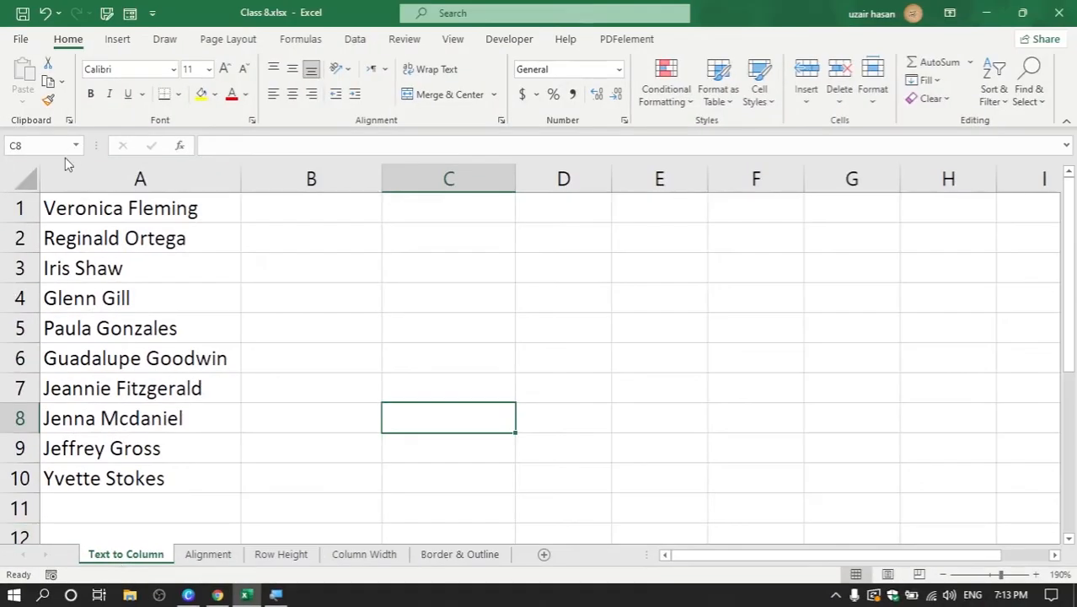
left_click(114, 177)
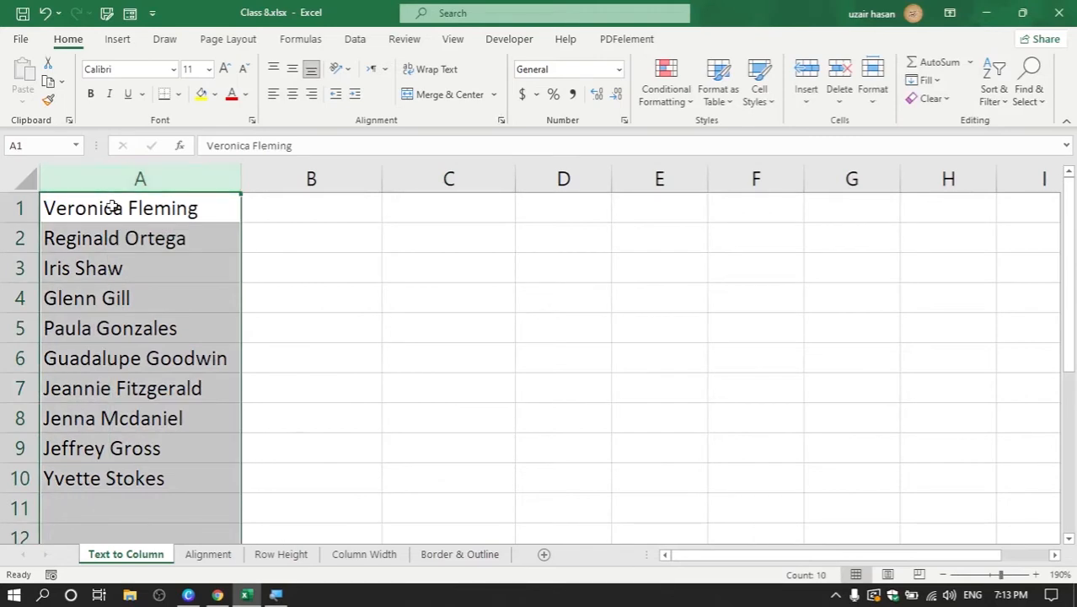
left_click_drag(113, 207, 114, 465)
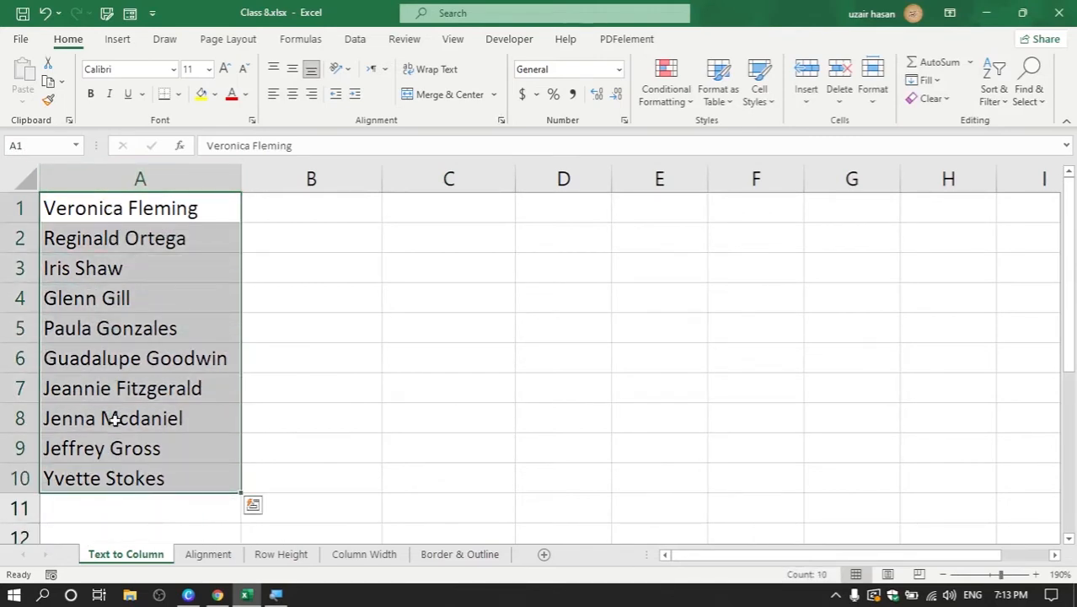
left_click(105, 211)
left_click(112, 234)
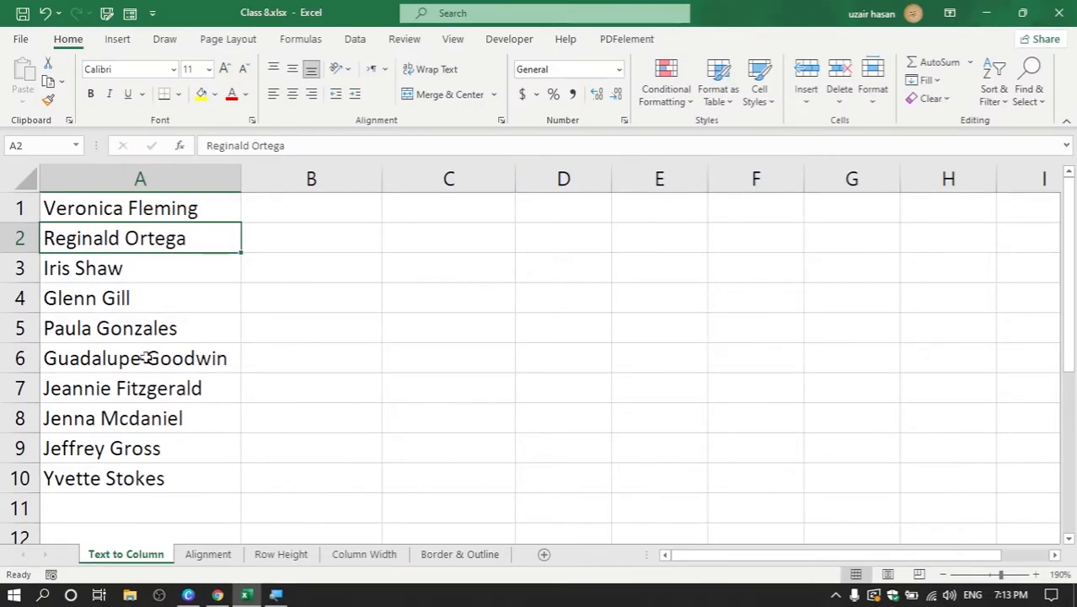
Split the full names in A1:A10 using Text to Columns, with Delimited data and Space instead of Tab as the delimiter
left_click_drag(179, 209, 173, 464)
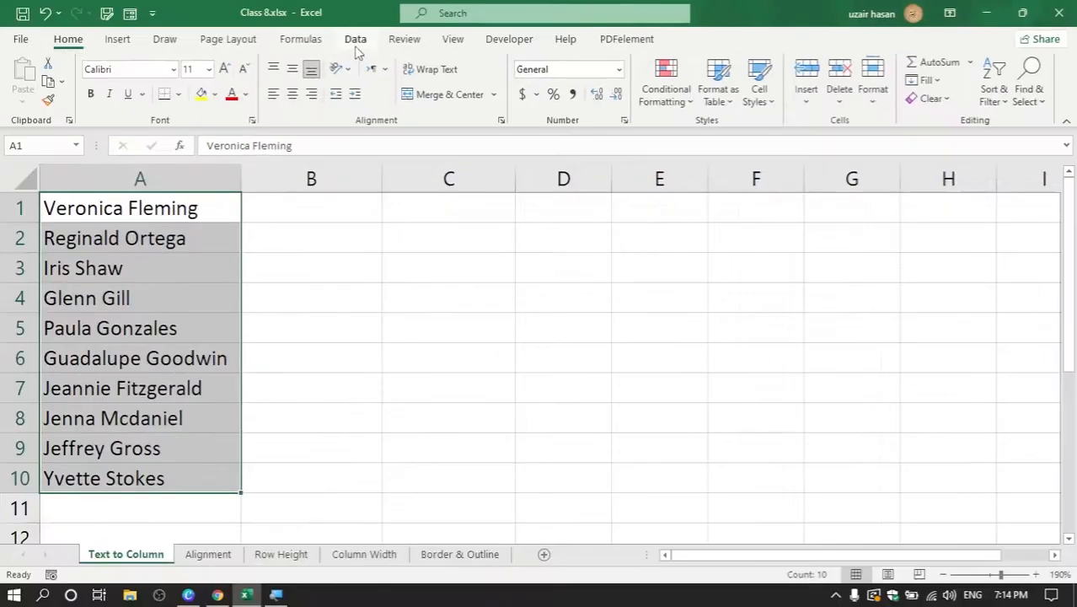
left_click(321, 69)
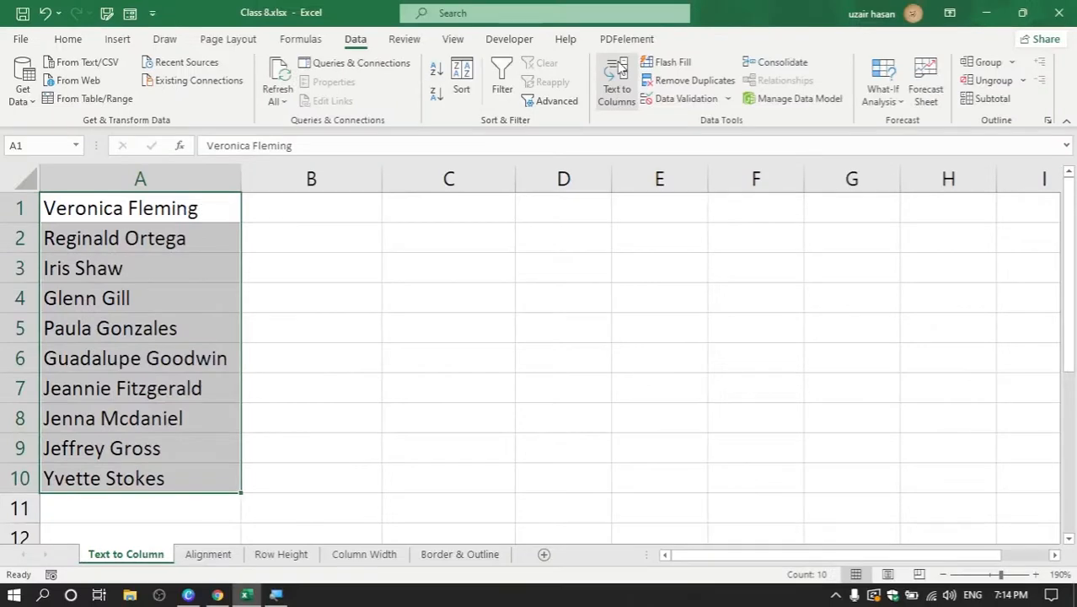
left_click(622, 68)
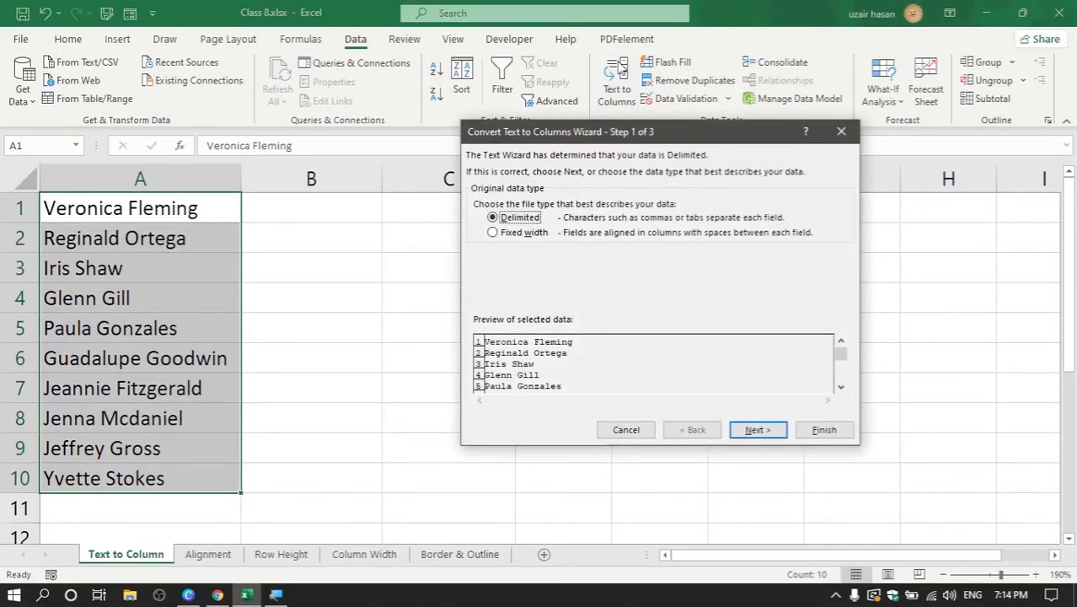
left_click_drag(559, 141, 477, 110)
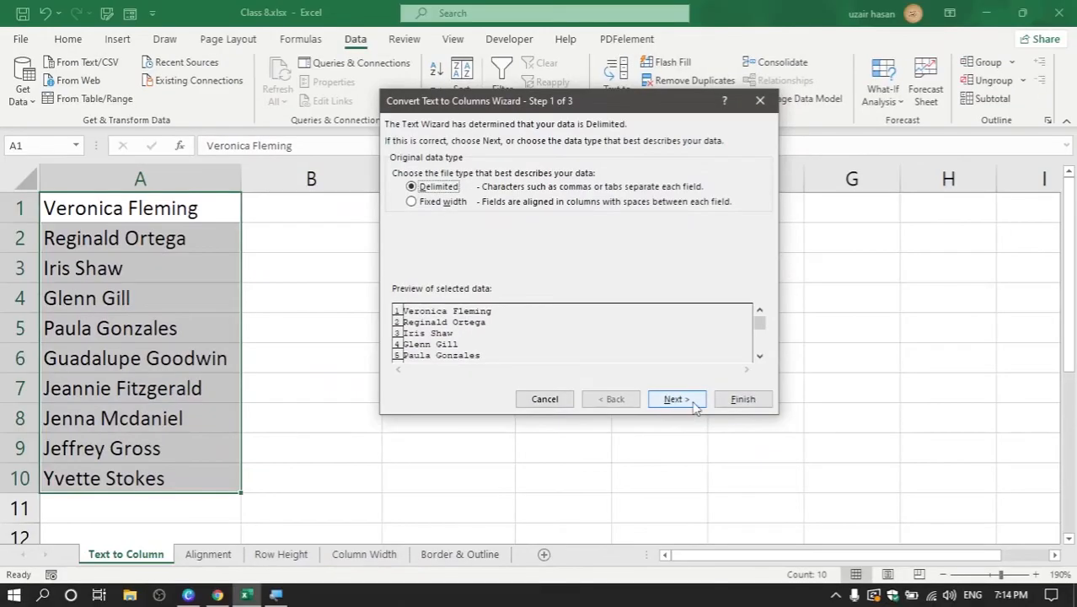
left_click(717, 402)
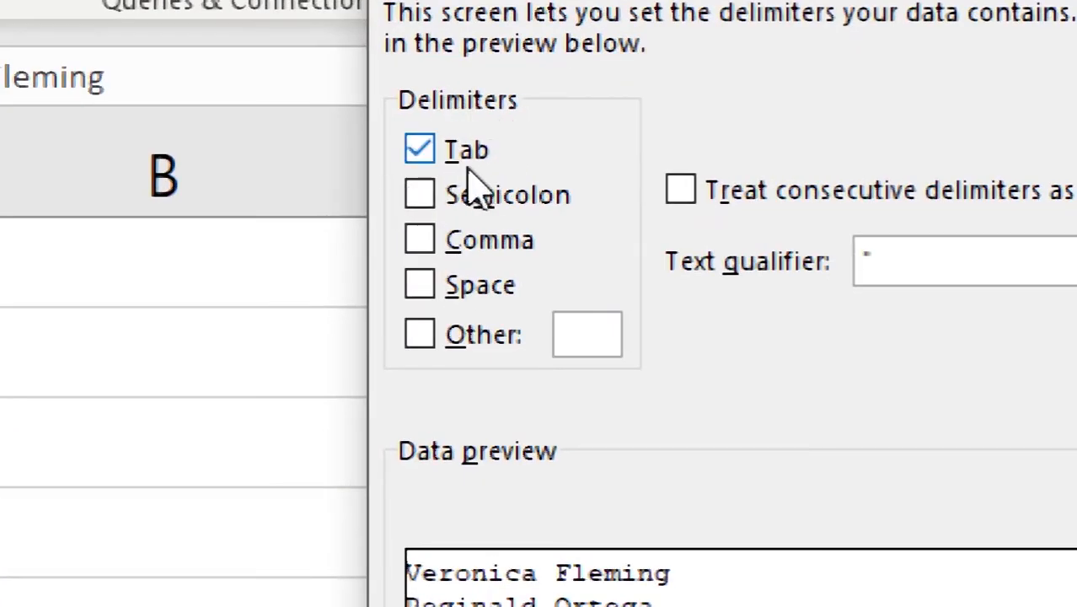
left_click(424, 158)
left_click(420, 287)
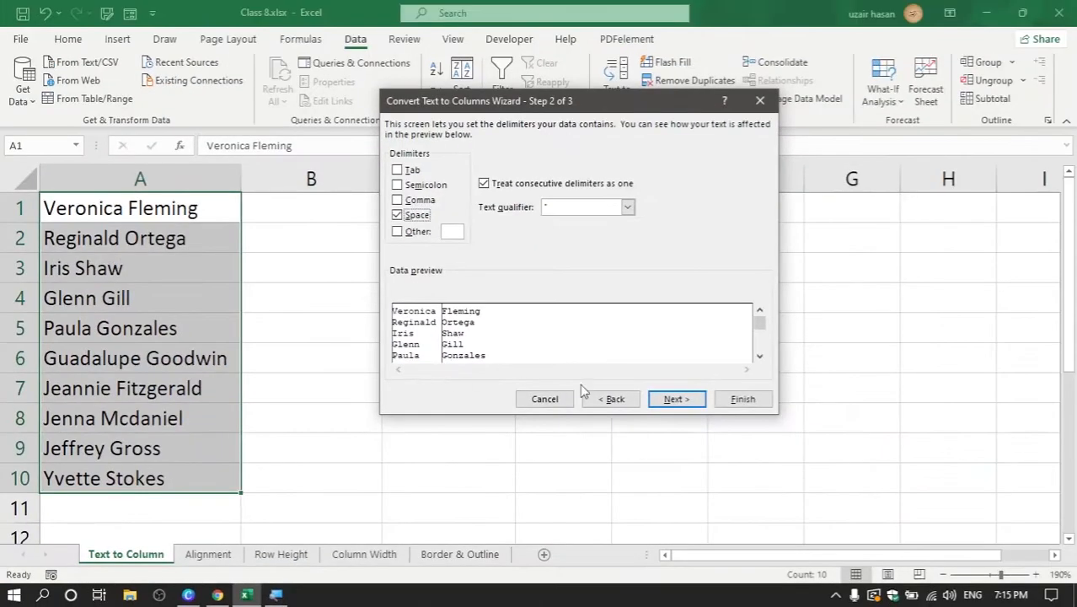
left_click(667, 405)
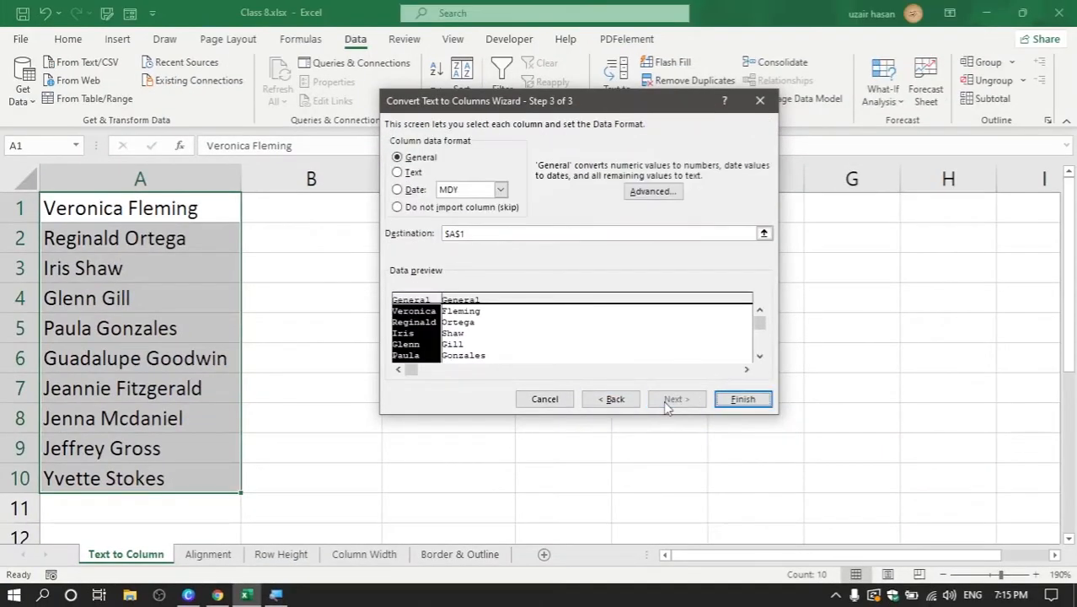
left_click(741, 401)
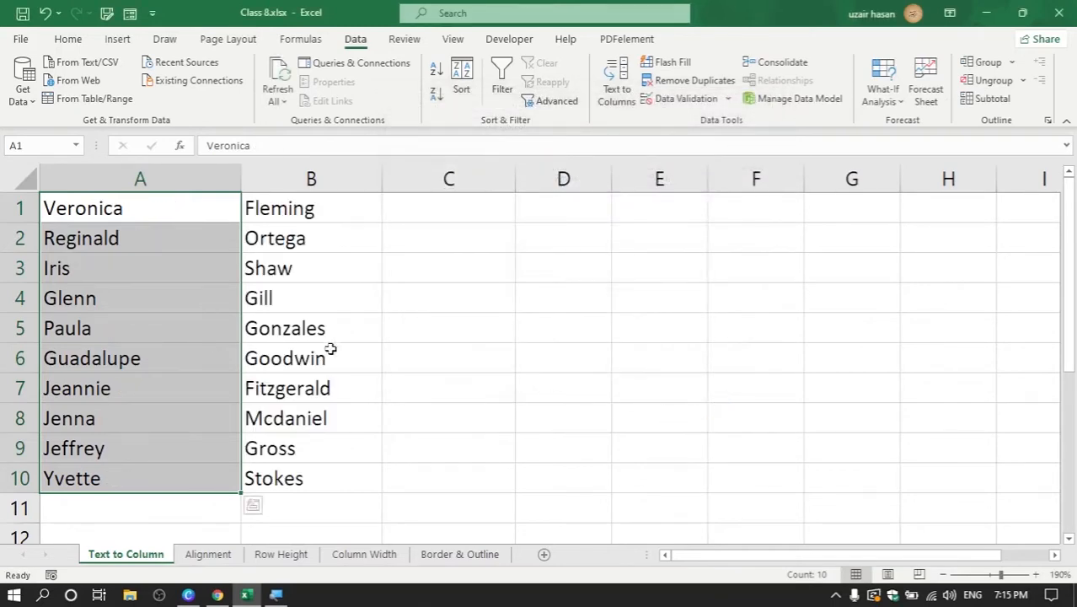
Undo the Text to Columns split of the full names in column A
left_click(154, 179)
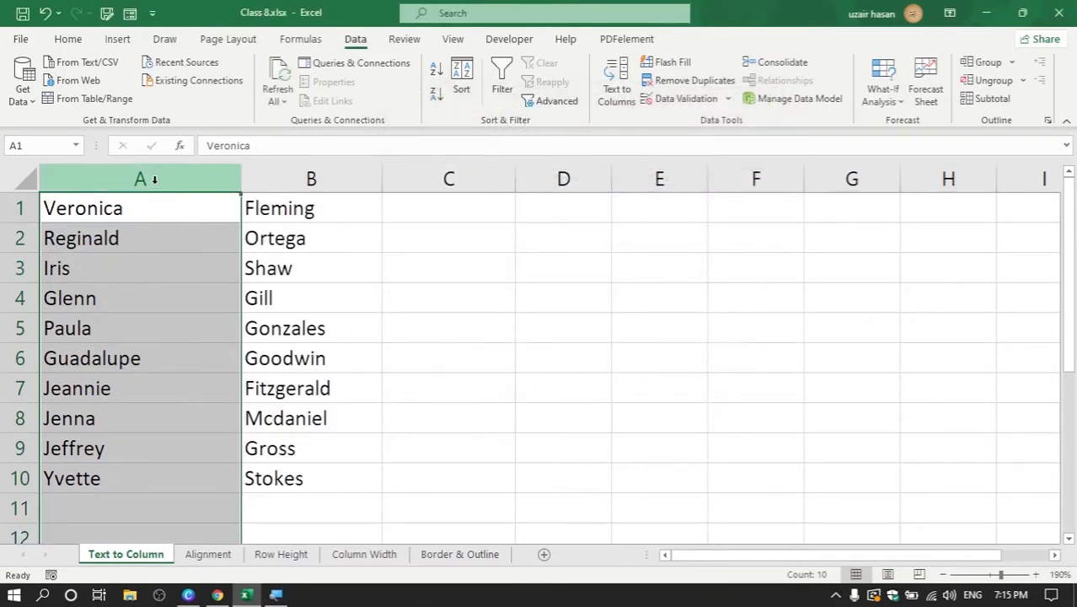
left_click_drag(154, 178, 287, 179)
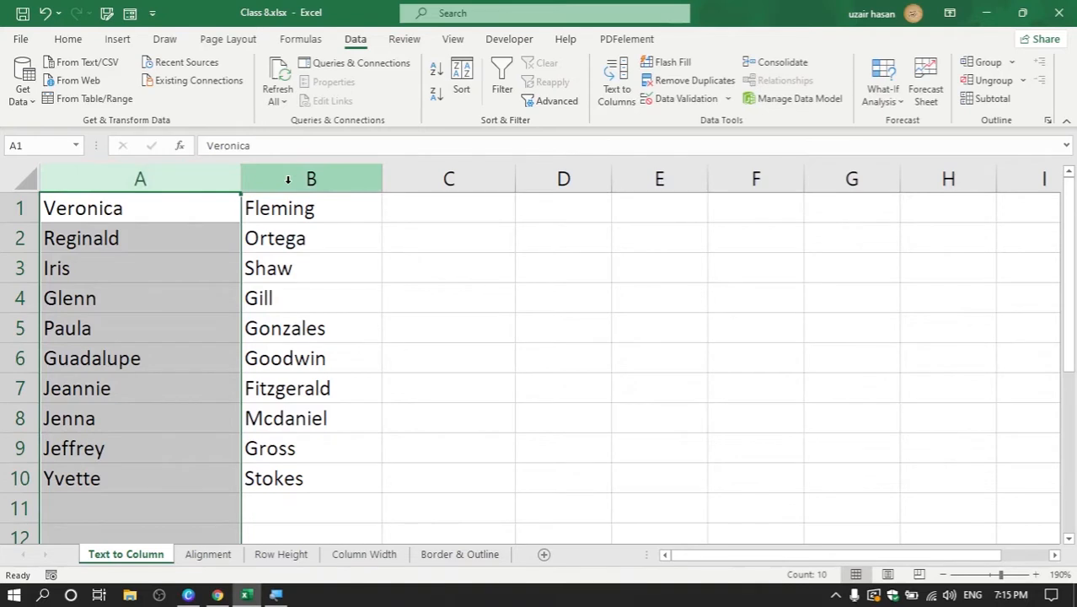
left_click(287, 179)
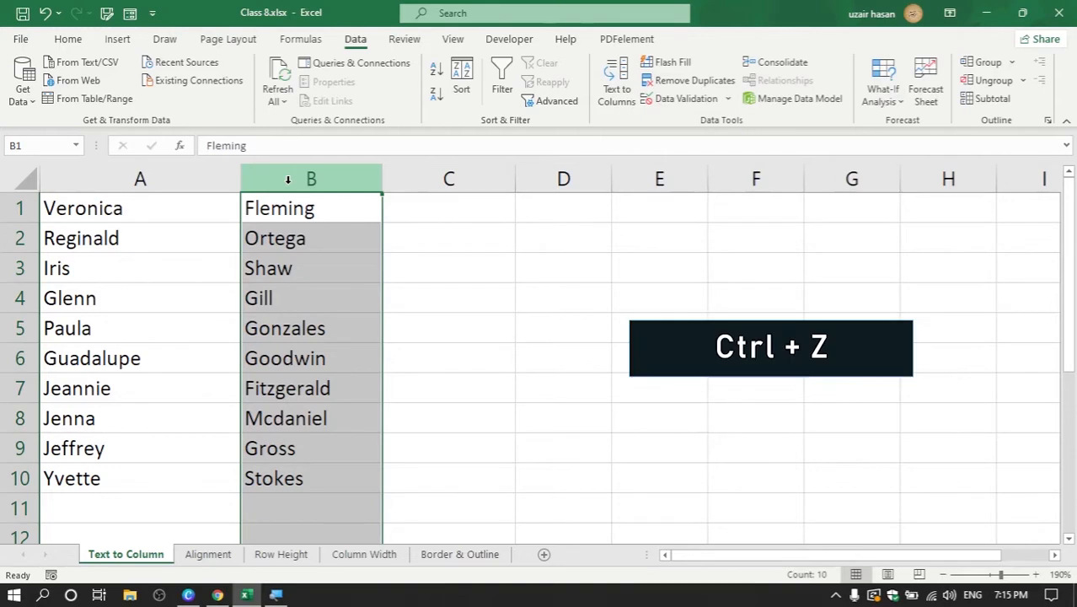
key("ctrl+z")
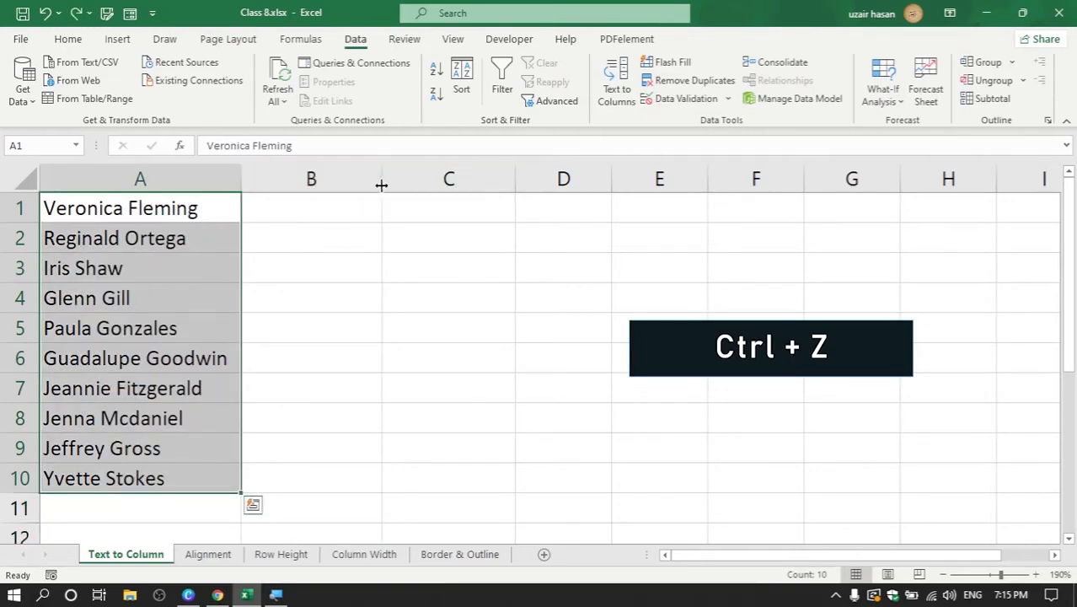
Widen column B, enter the first person's first name in B1, and Flash Fill the remaining first names down to B10
left_click_drag(381, 186, 439, 185)
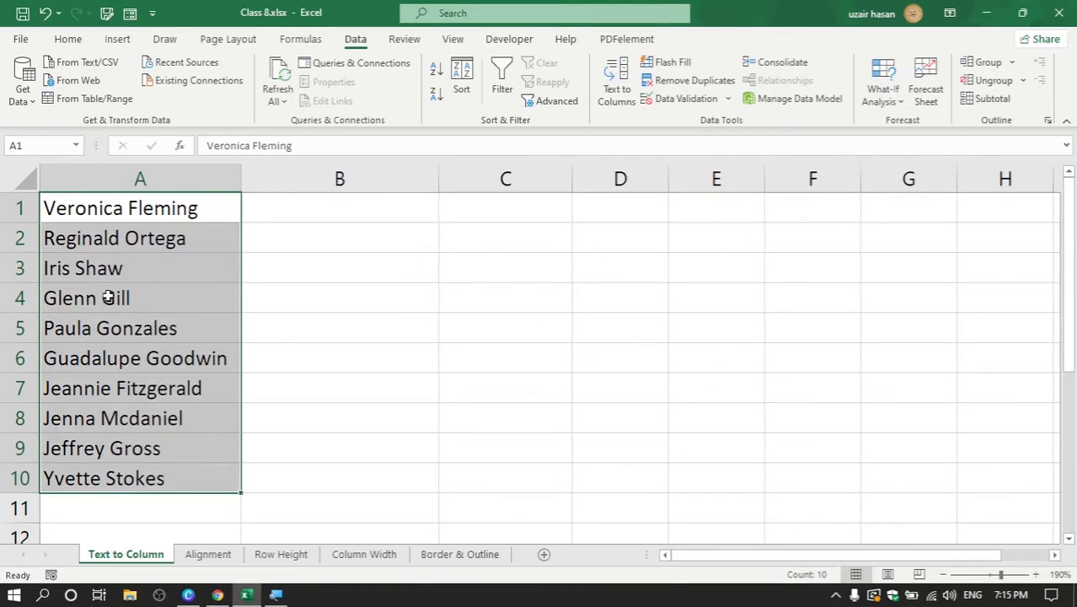
left_click(366, 210)
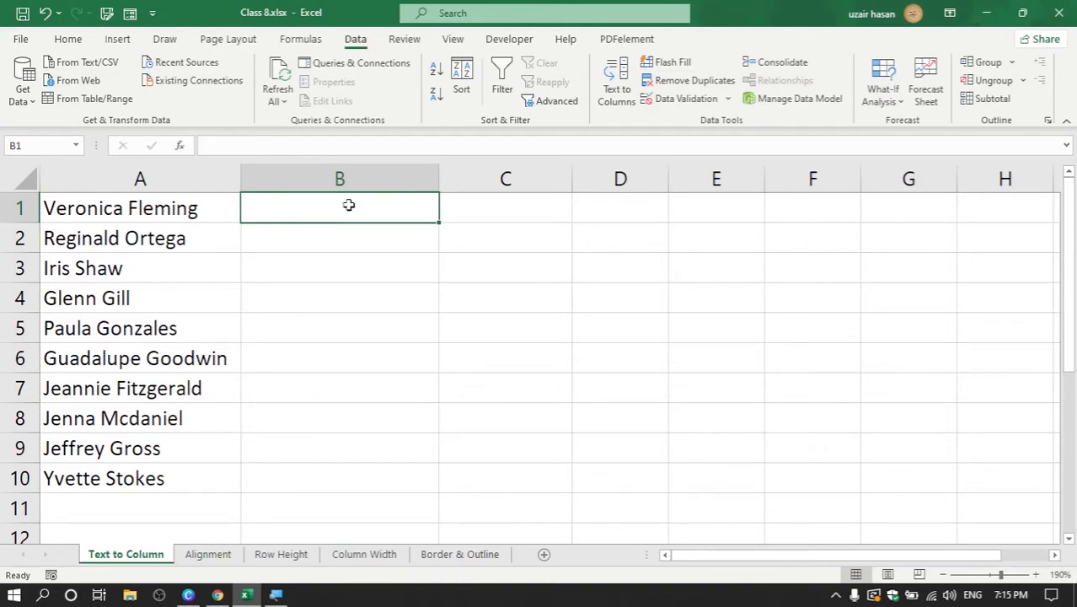
type("Ve")
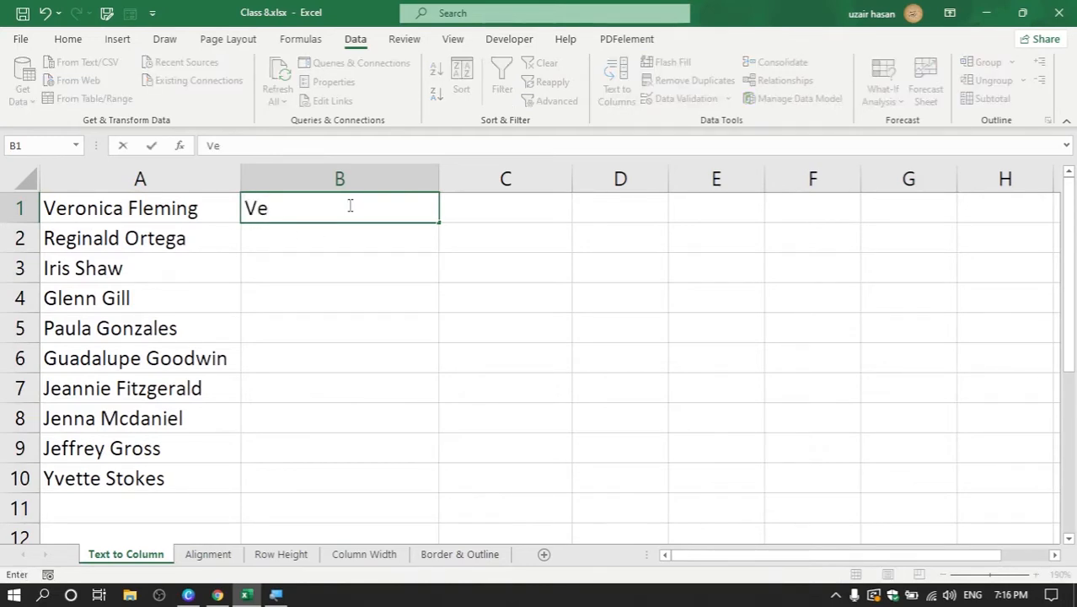
type("ronica")
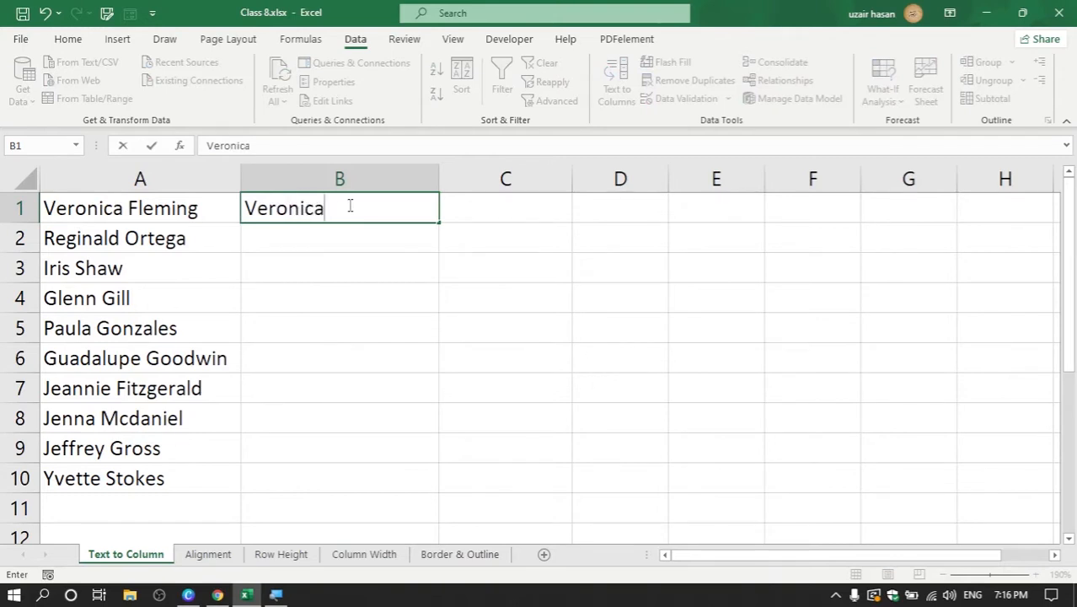
key("Return")
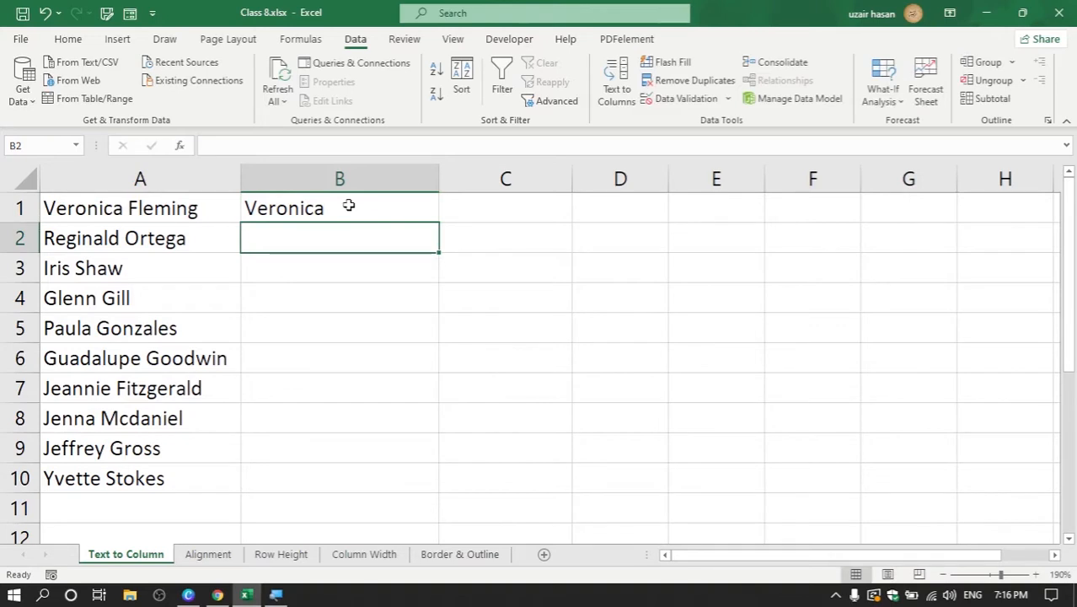
key("ctrl+e")
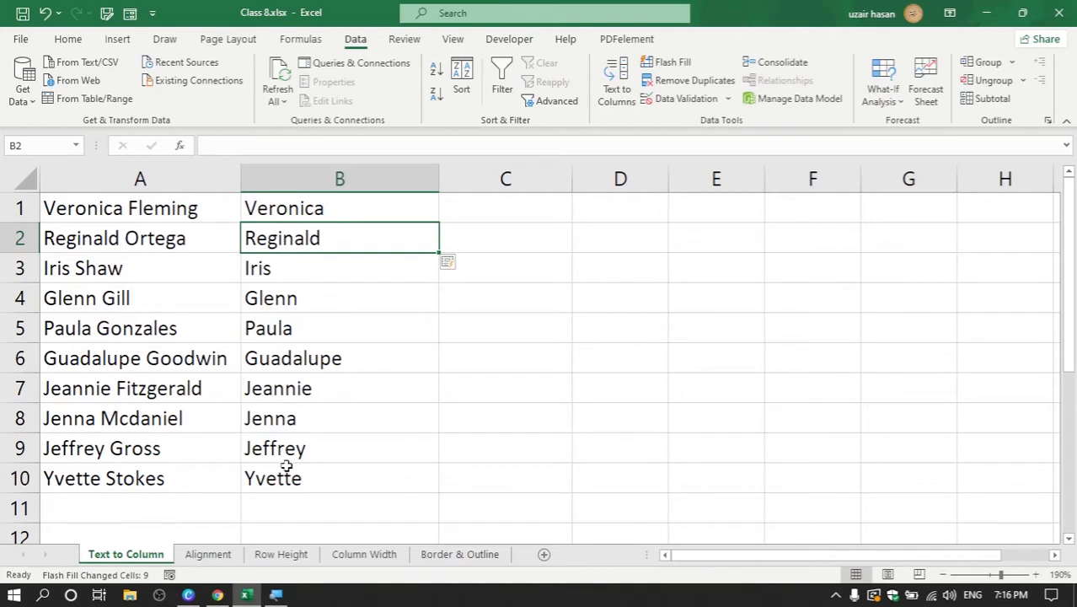
Narrow column B, enter the first person's last name in C1, and Flash Fill the remaining last names down to C10
left_click(547, 209)
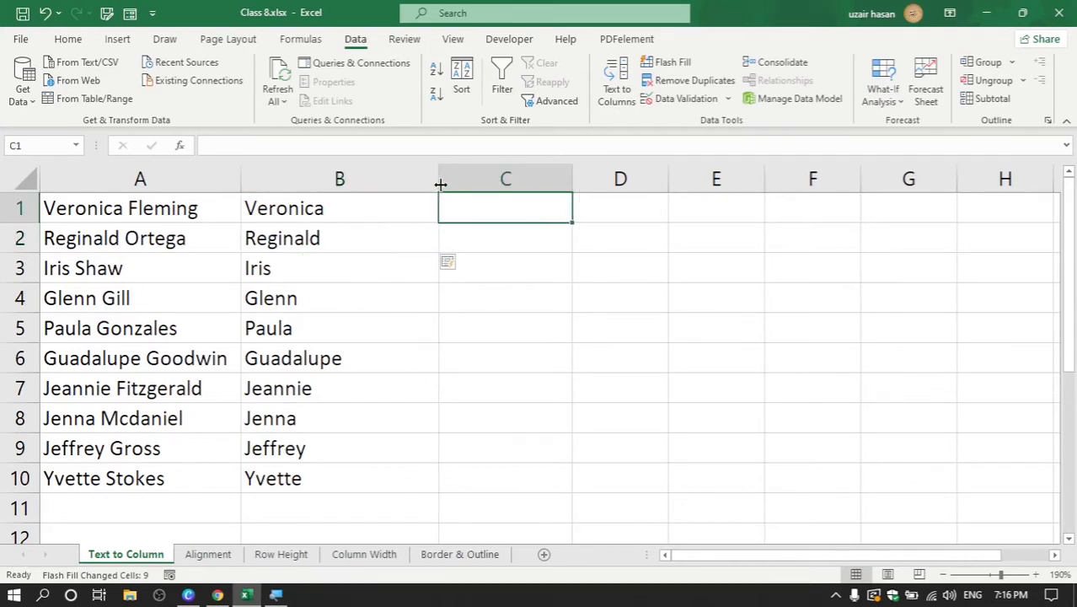
left_click_drag(439, 181, 387, 185)
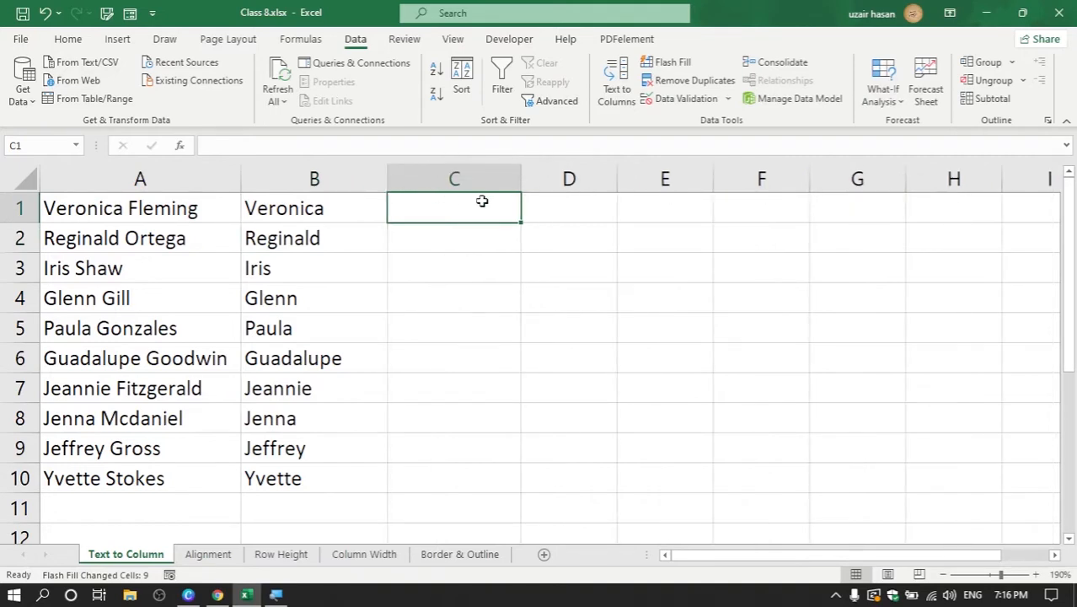
left_click(109, 212)
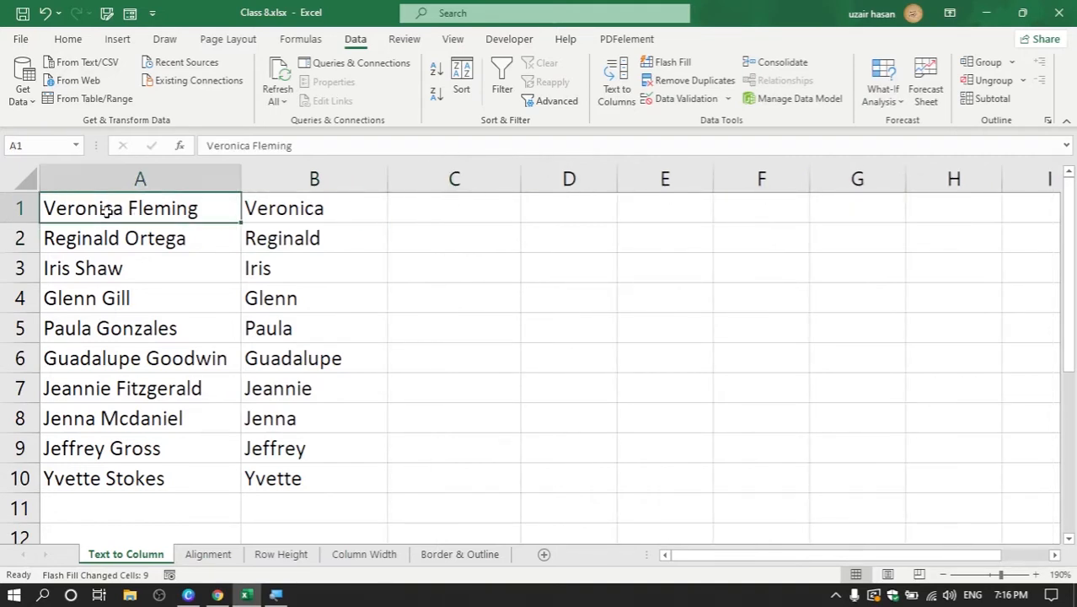
left_click(445, 212)
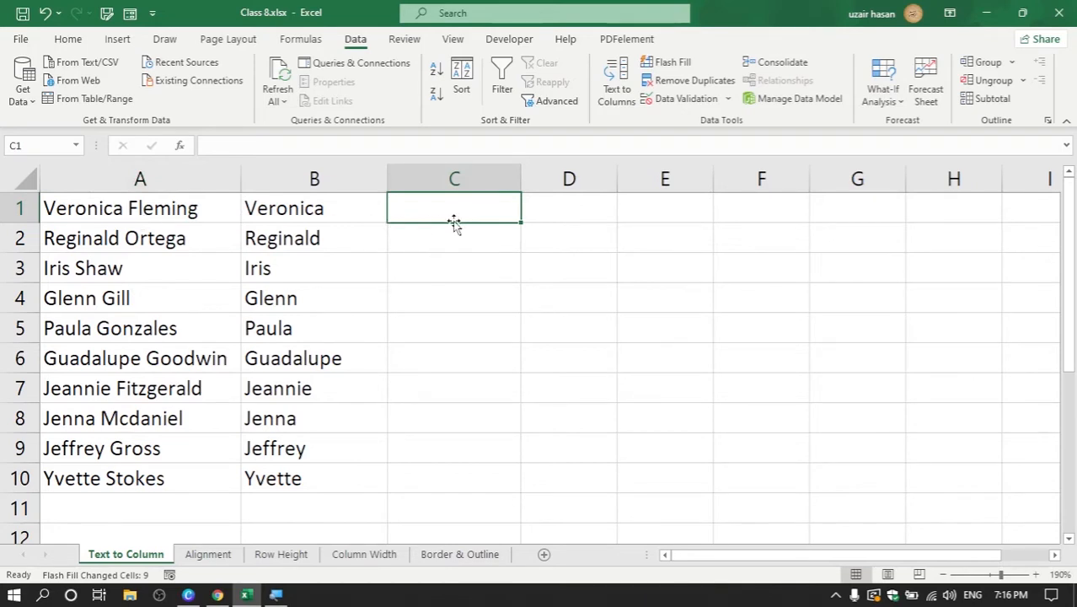
type("Fl")
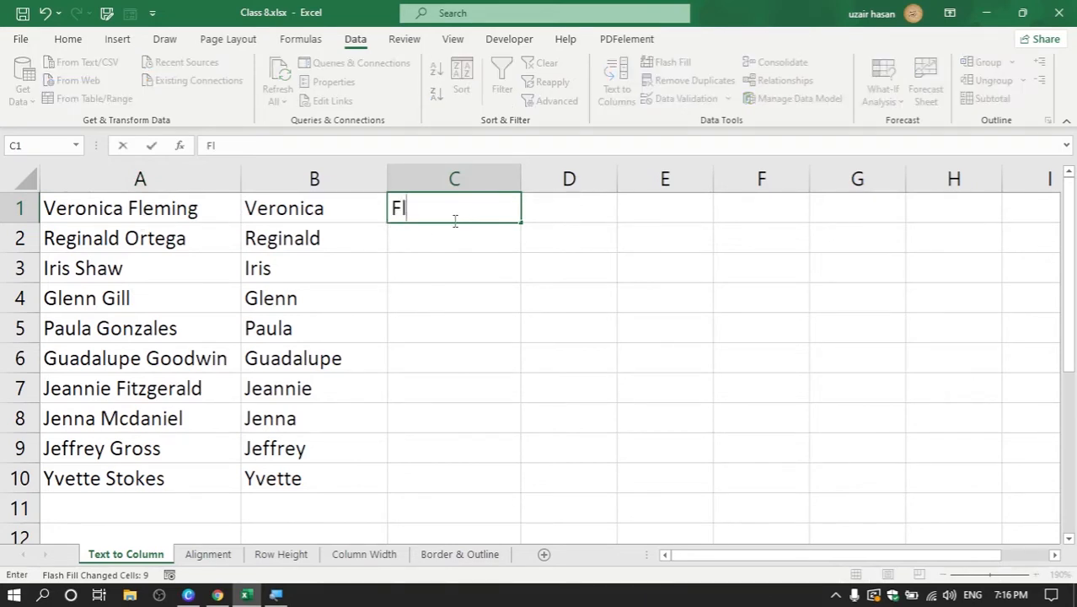
type("eming")
key("Return")
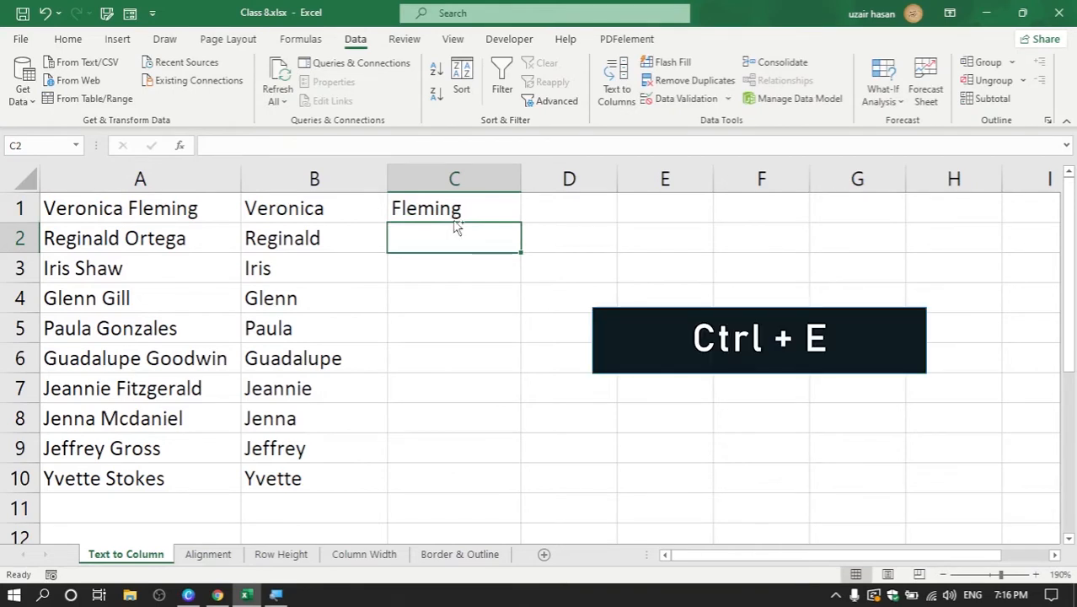
key("ctrl+e")
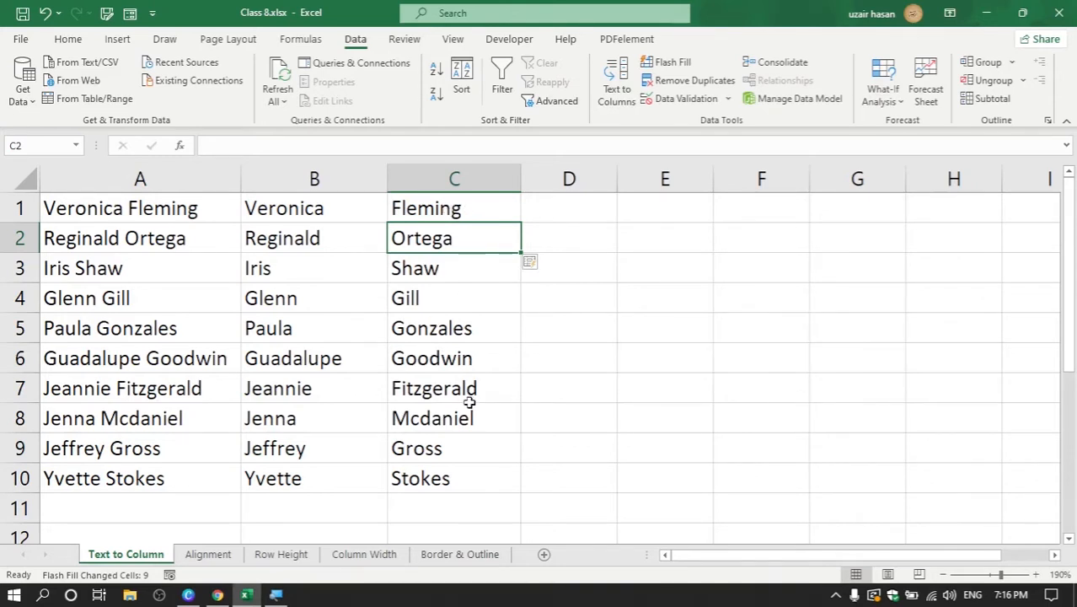
Delete column A containing the full names
left_click(121, 177)
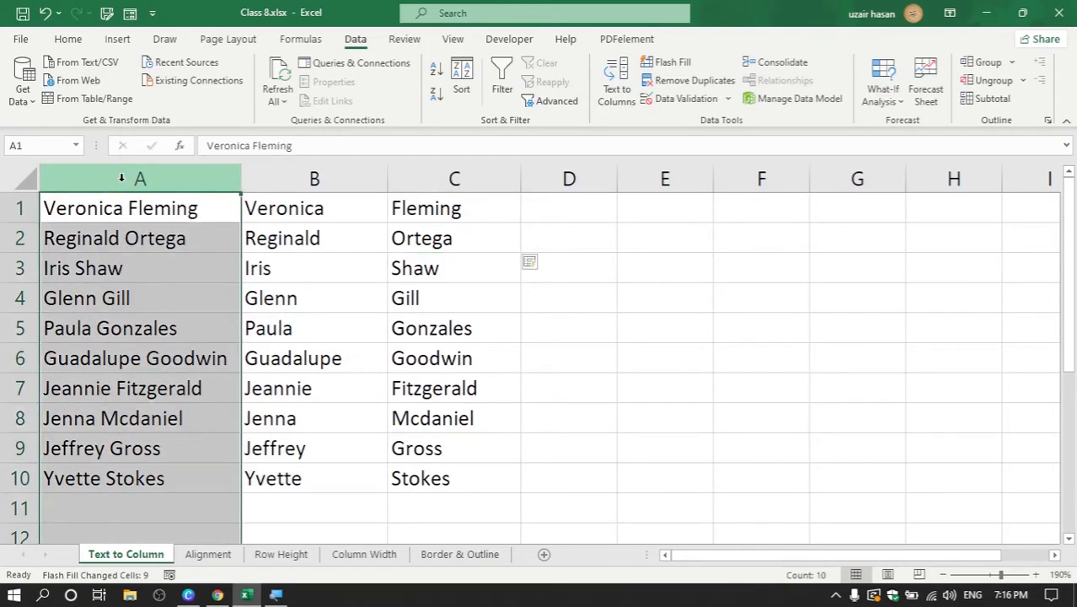
right_click(122, 177)
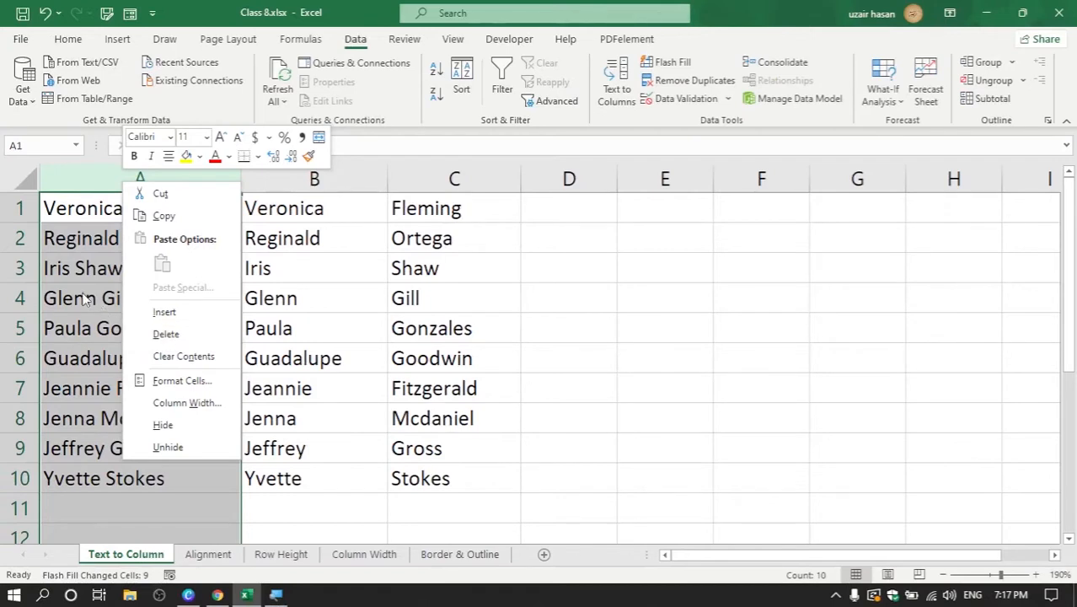
key("Escape")
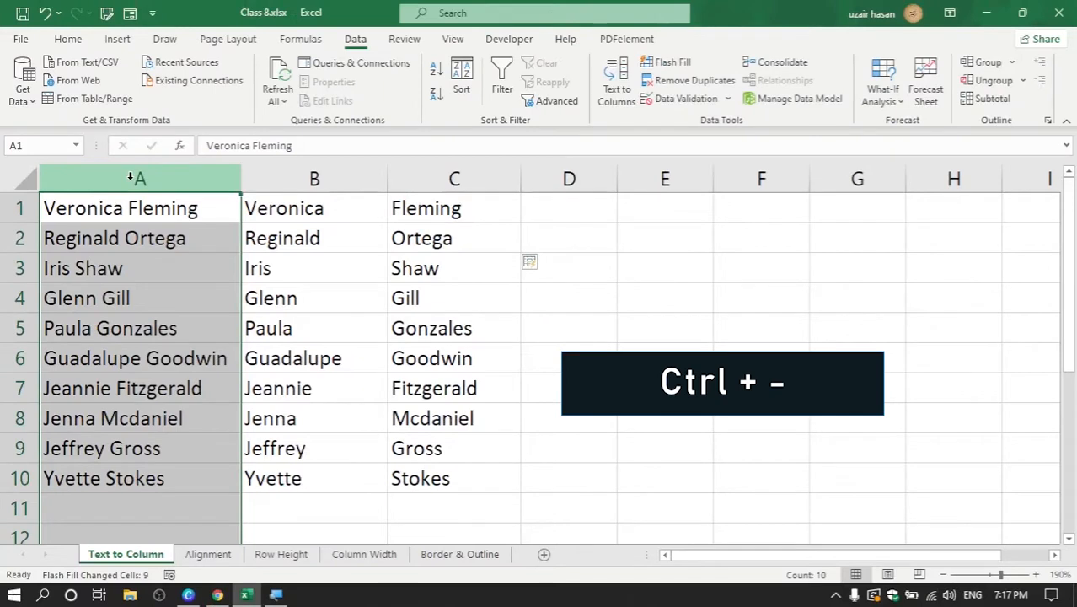
key("ctrl+minus")
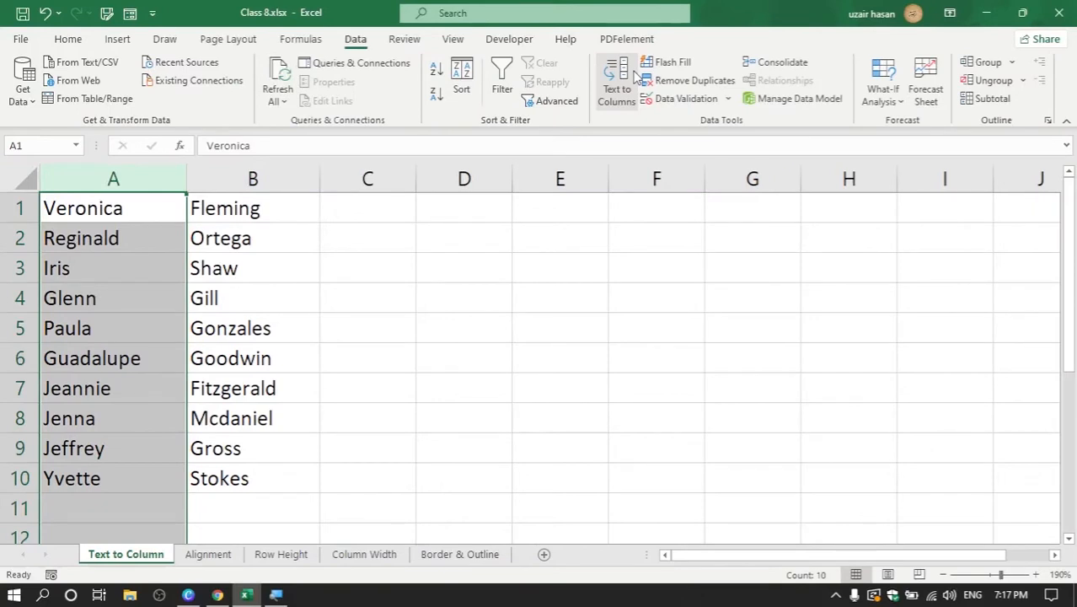
Open the Alignment sheet and widen column A
left_click(199, 562)
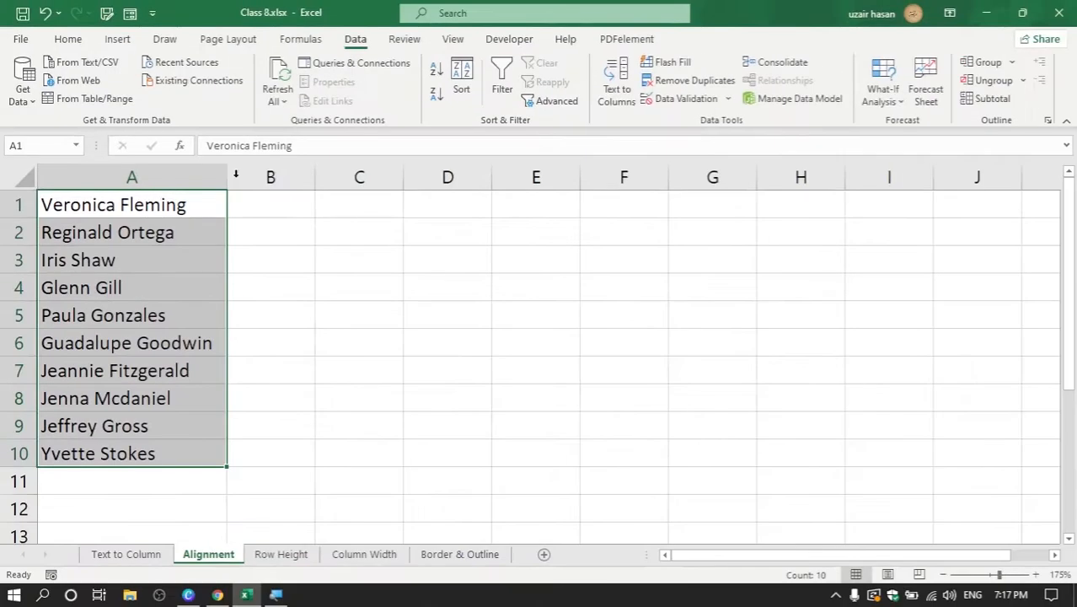
left_click_drag(223, 179, 339, 179)
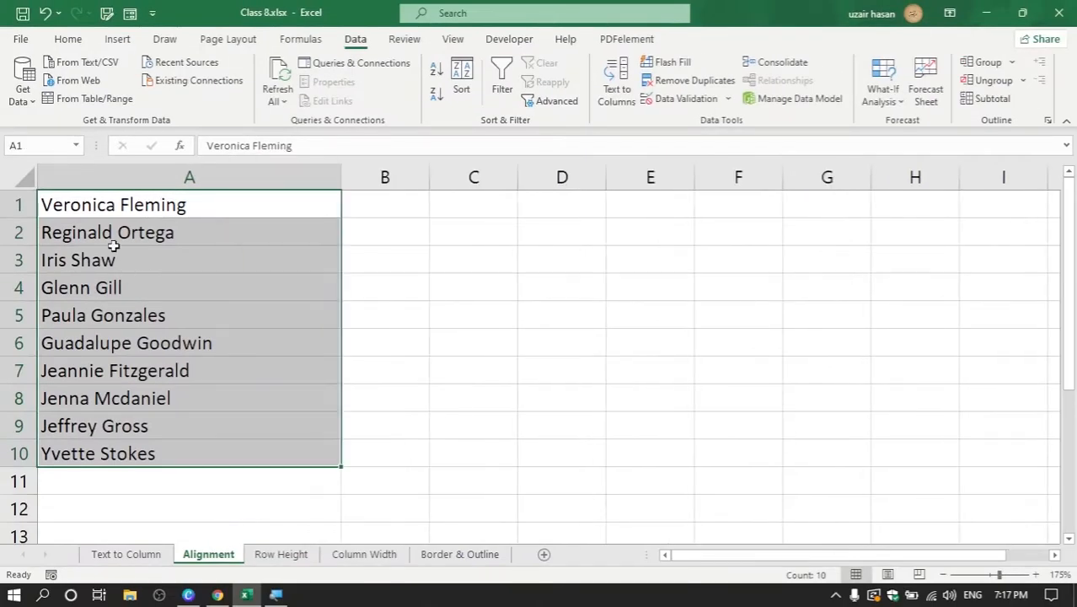
Center the names in A1:A10, right-align them, and finally set them to left alignment
left_click_drag(72, 209, 63, 460)
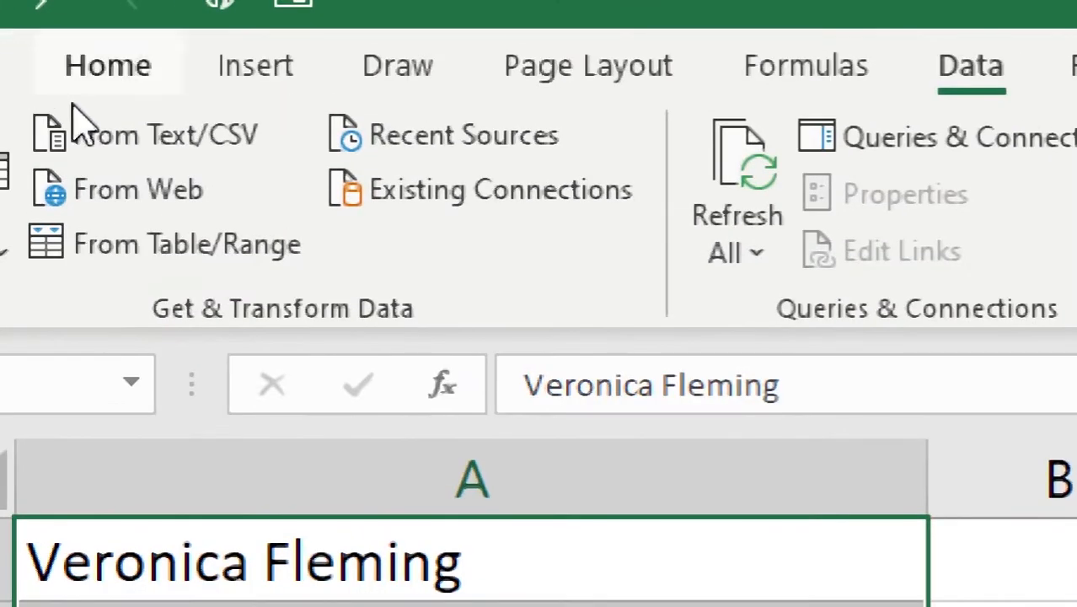
left_click(100, 89)
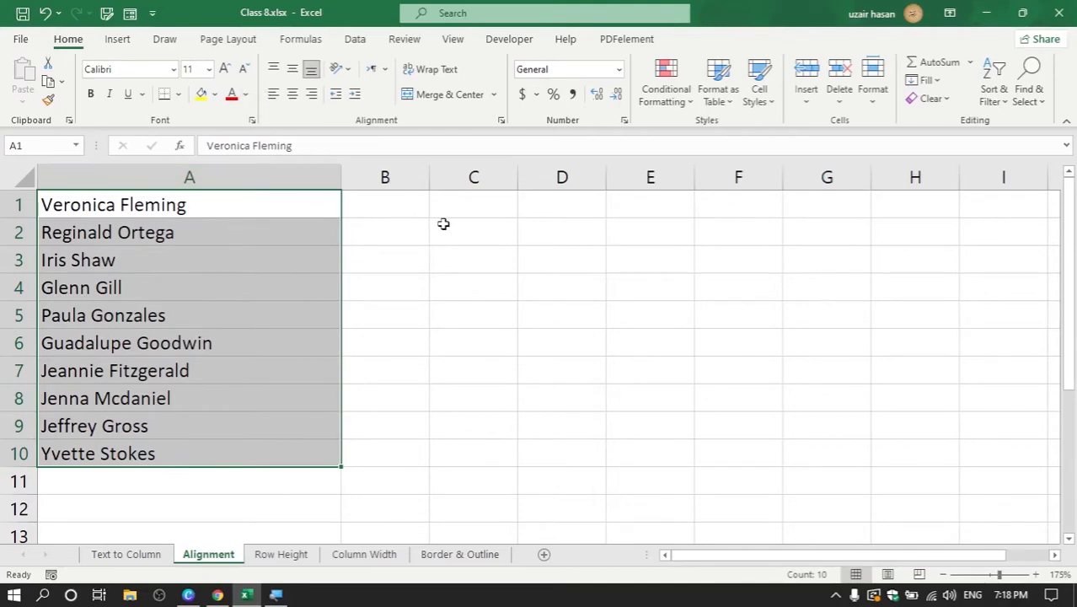
left_click(275, 211)
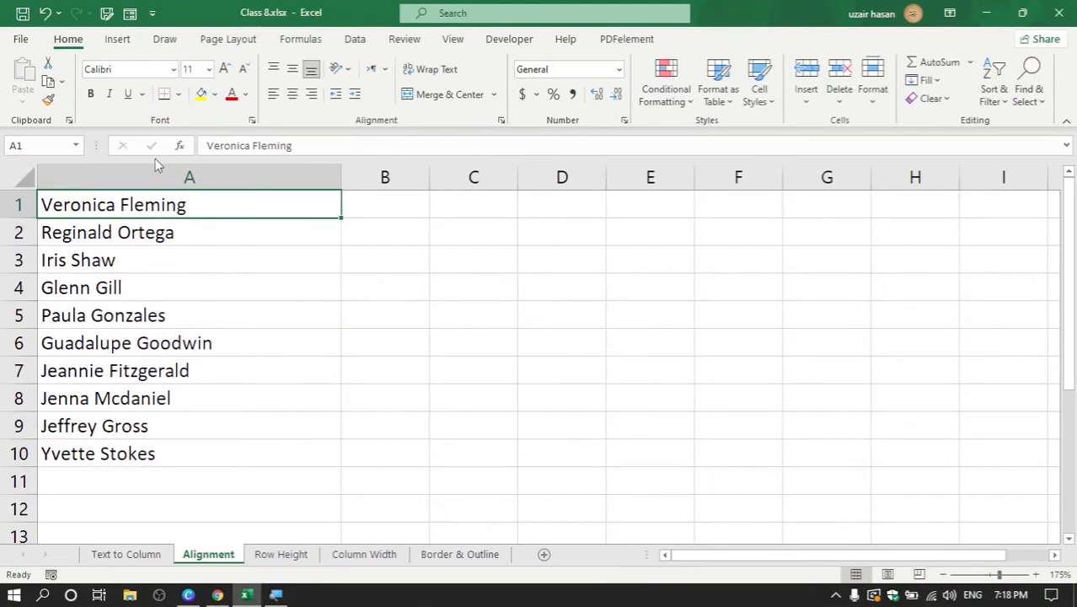
left_click(153, 165)
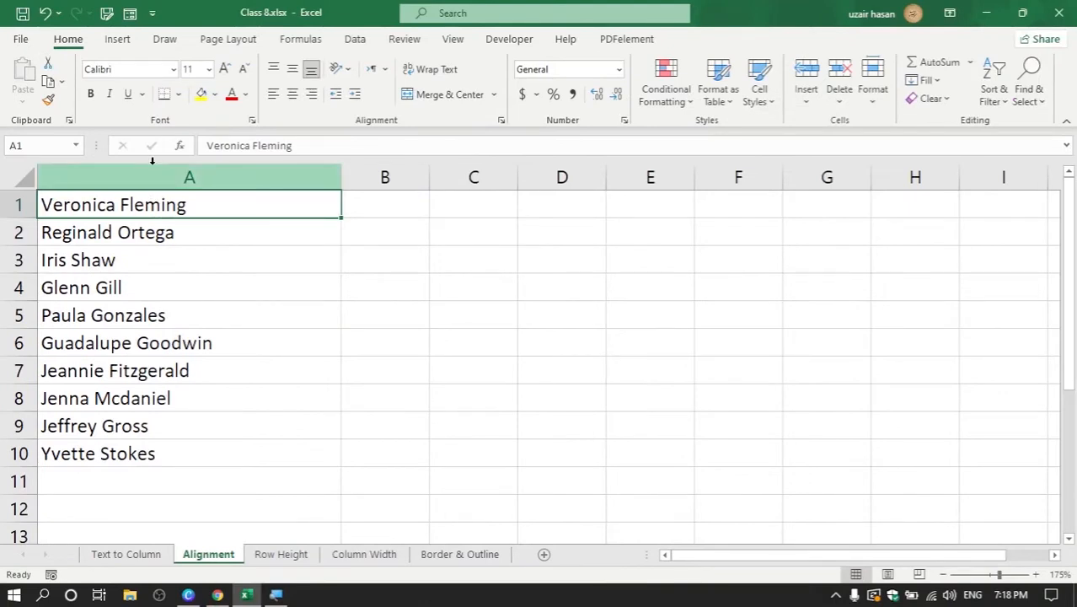
left_click(202, 206)
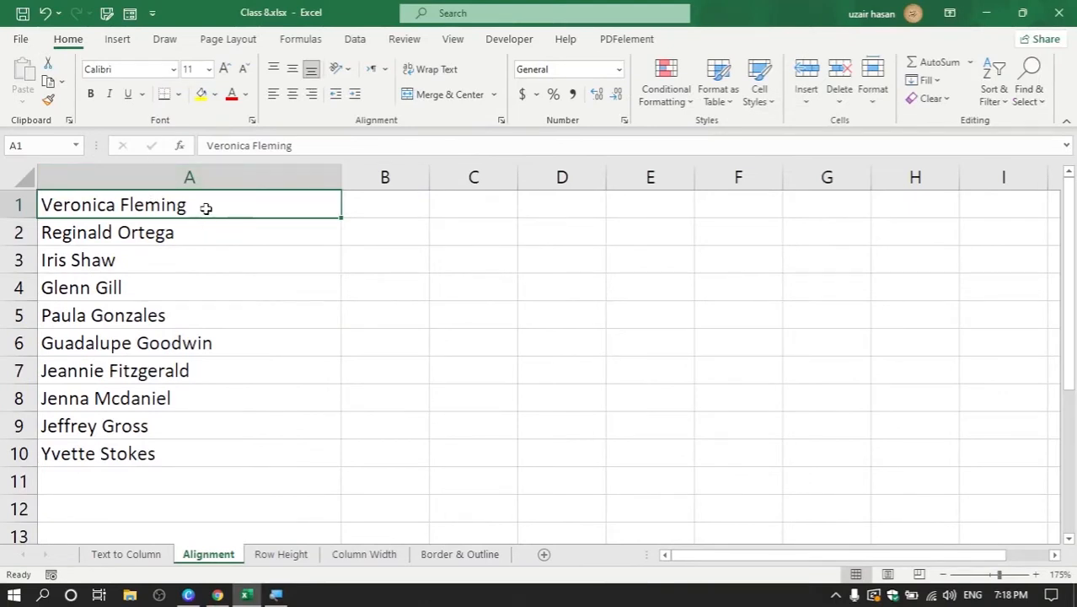
left_click_drag(207, 208, 195, 453)
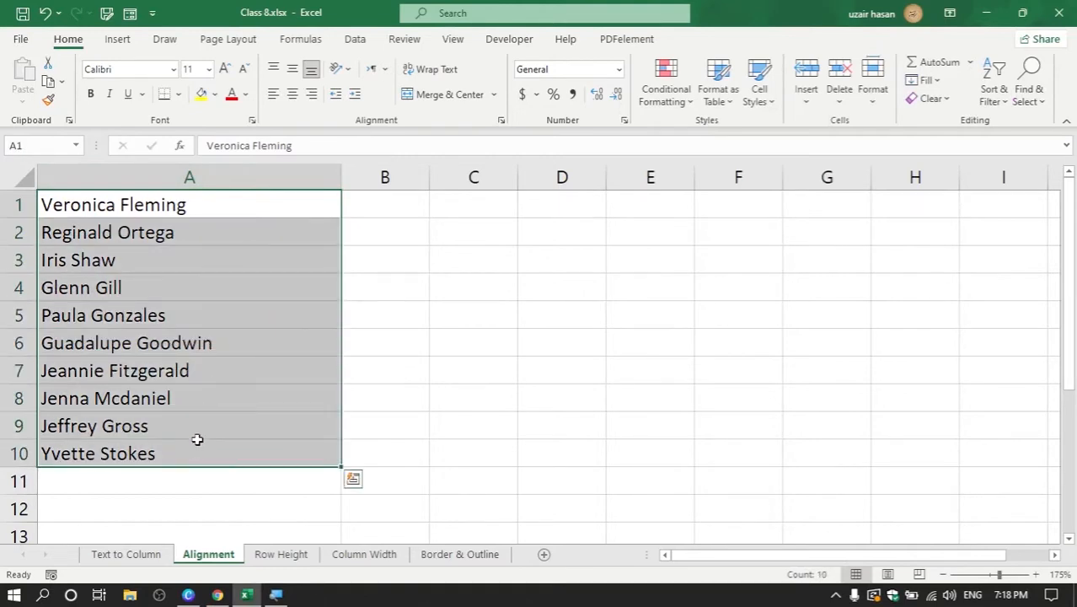
left_click(292, 94)
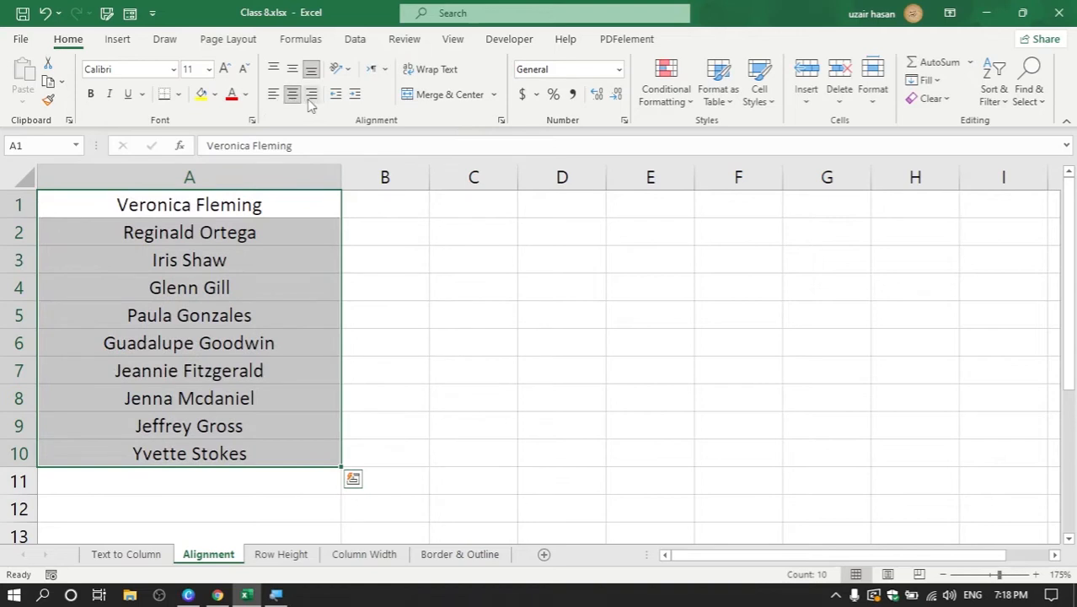
left_click(311, 95)
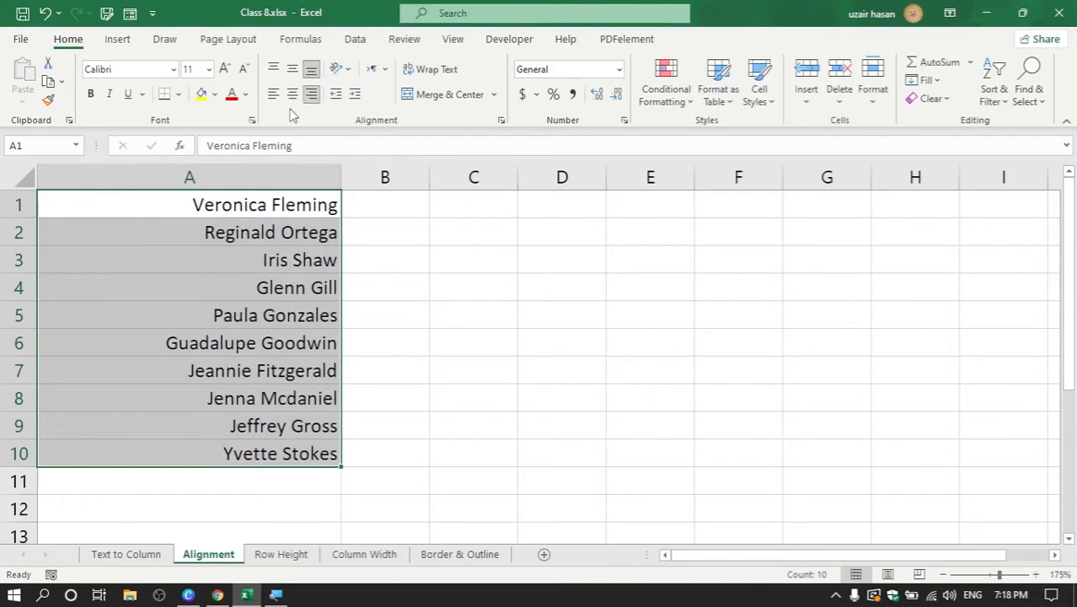
left_click(273, 95)
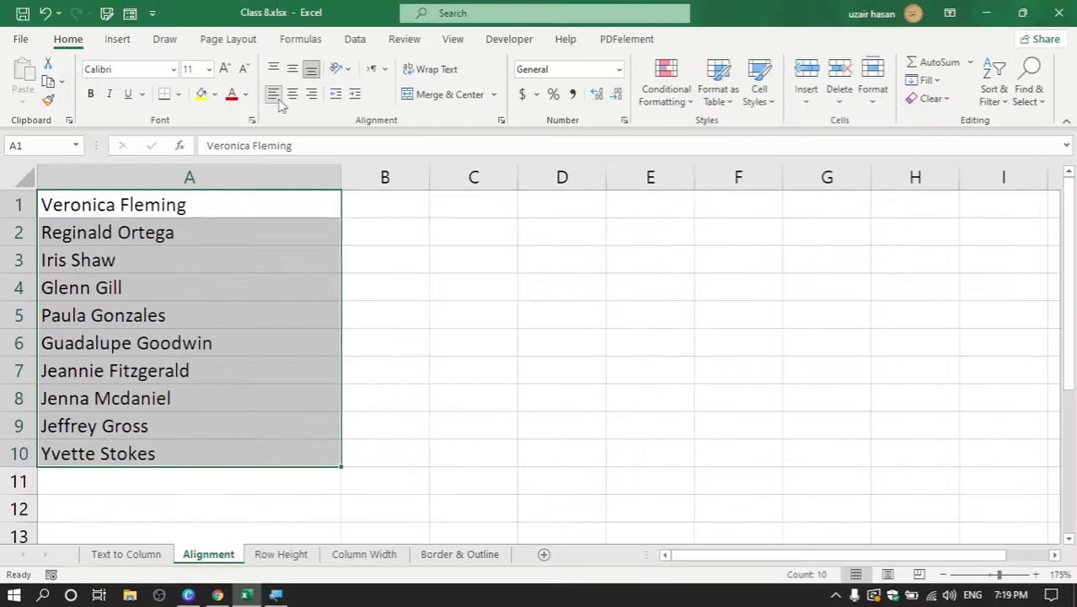
Widen column C and enter "Double" and "Line" on two separate lines within cell C1
left_click_drag(517, 177, 570, 179)
left_click(531, 207)
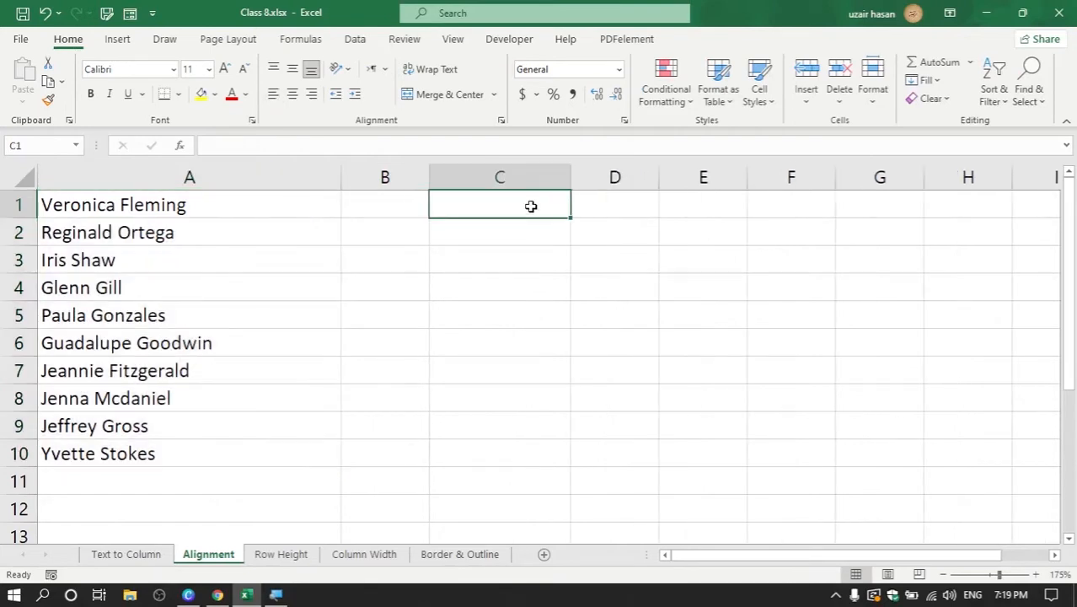
type("Bo")
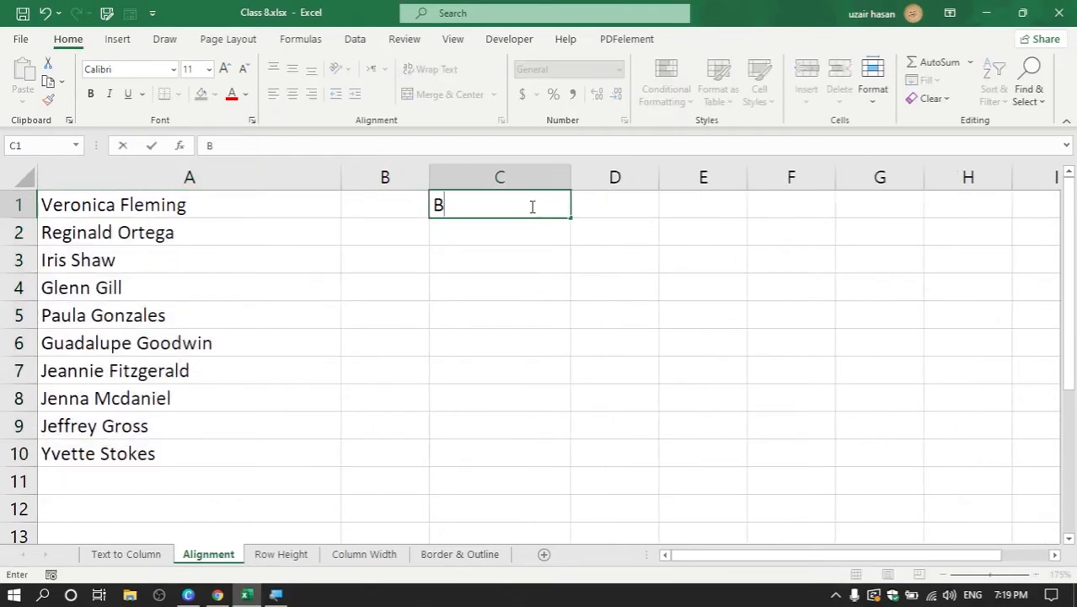
key("BackSpace")
key("BackSpace")
type("Double")
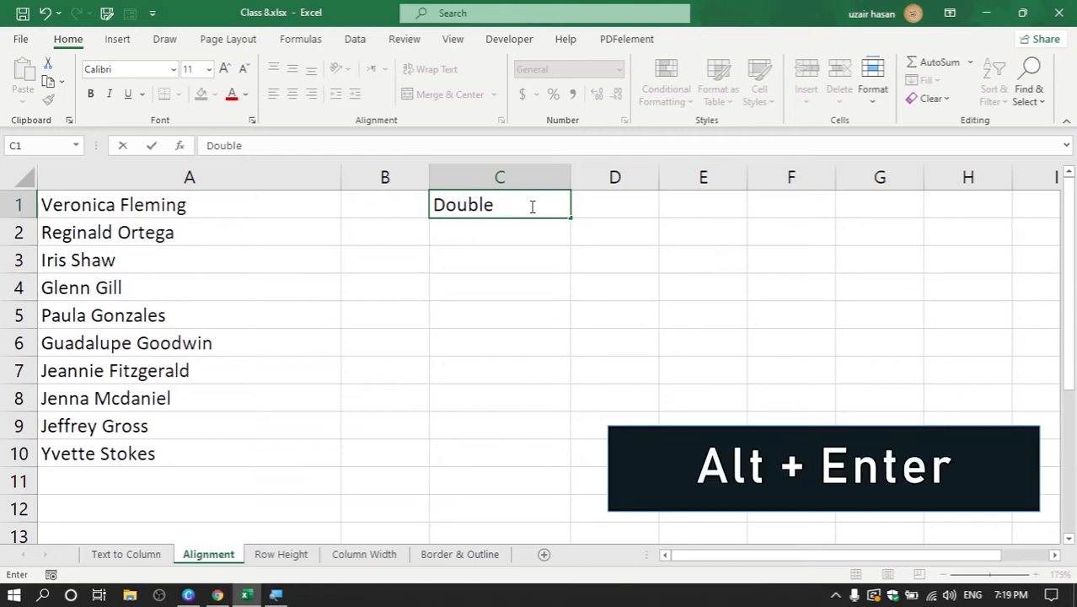
key("alt+Return")
type("Line")
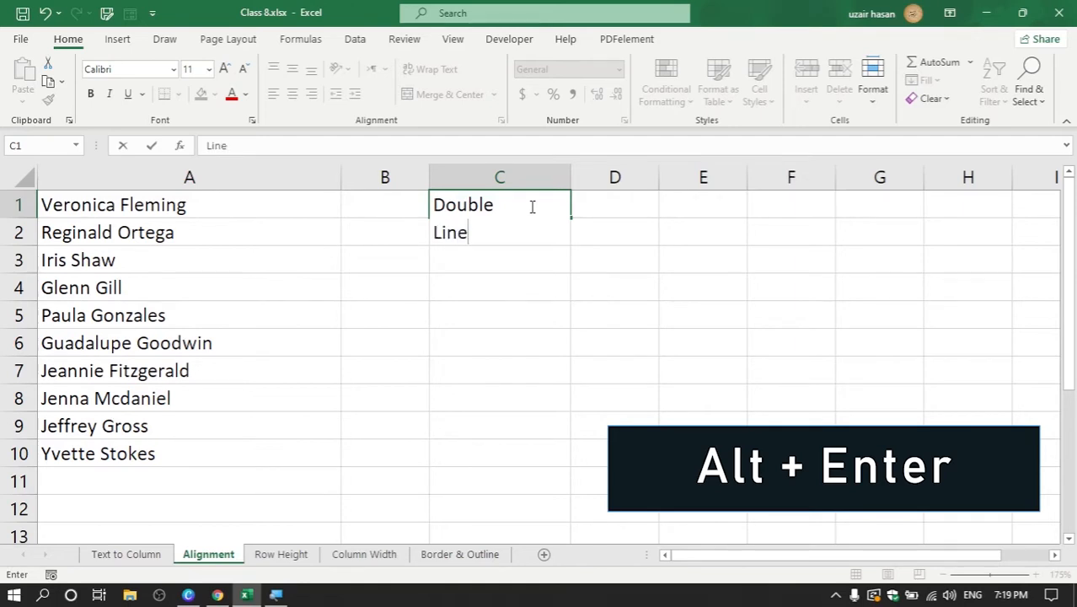
key("Return")
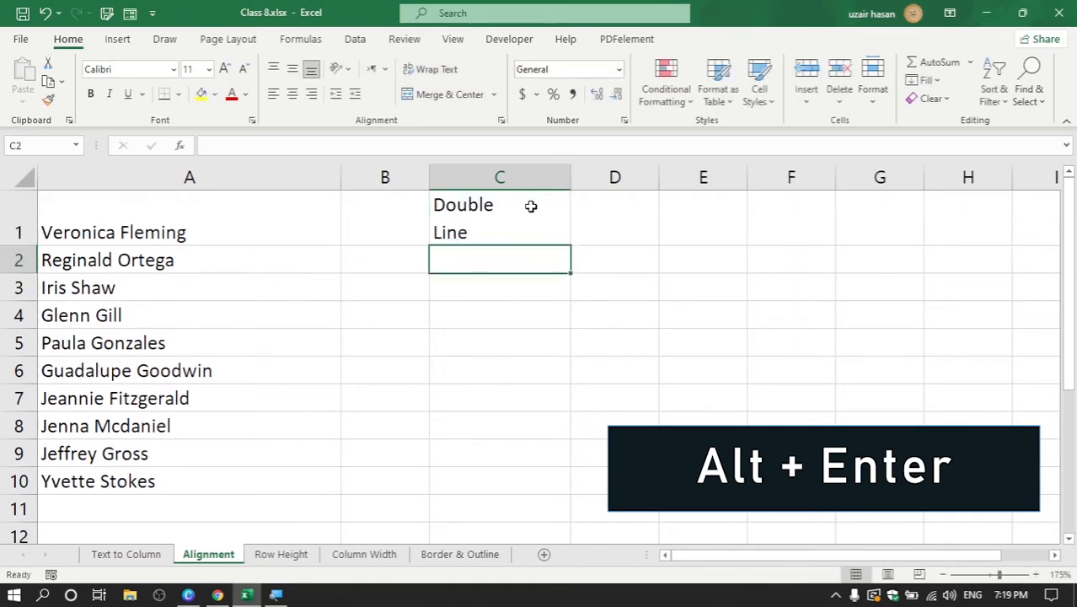
Increase the height of row 1 and center the text in C1 horizontally, trying right alignment in between
left_click(529, 300)
left_click(531, 233)
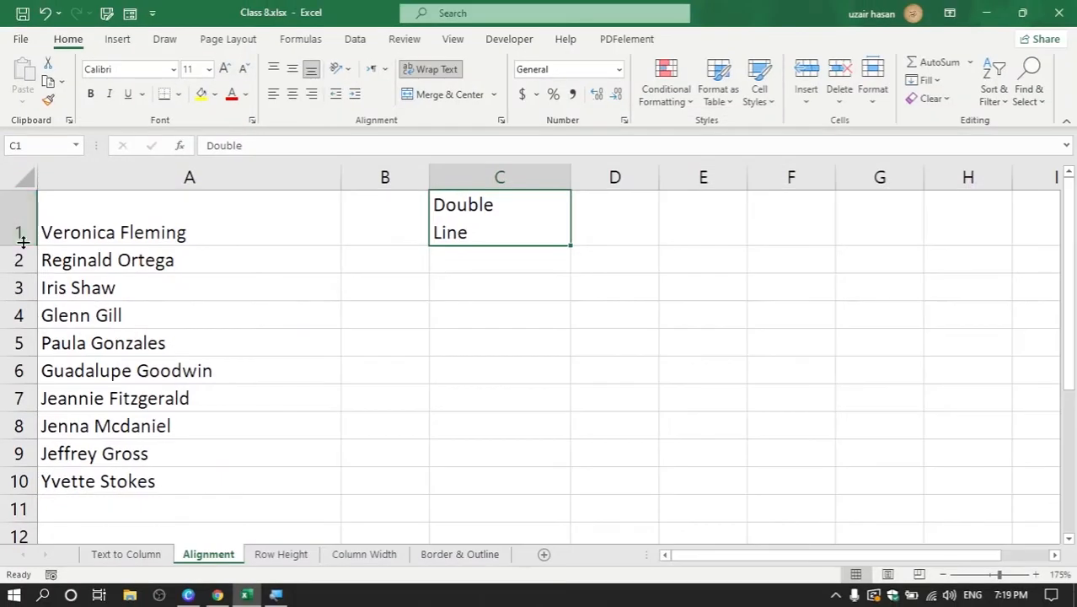
left_click_drag(22, 242, 20, 276)
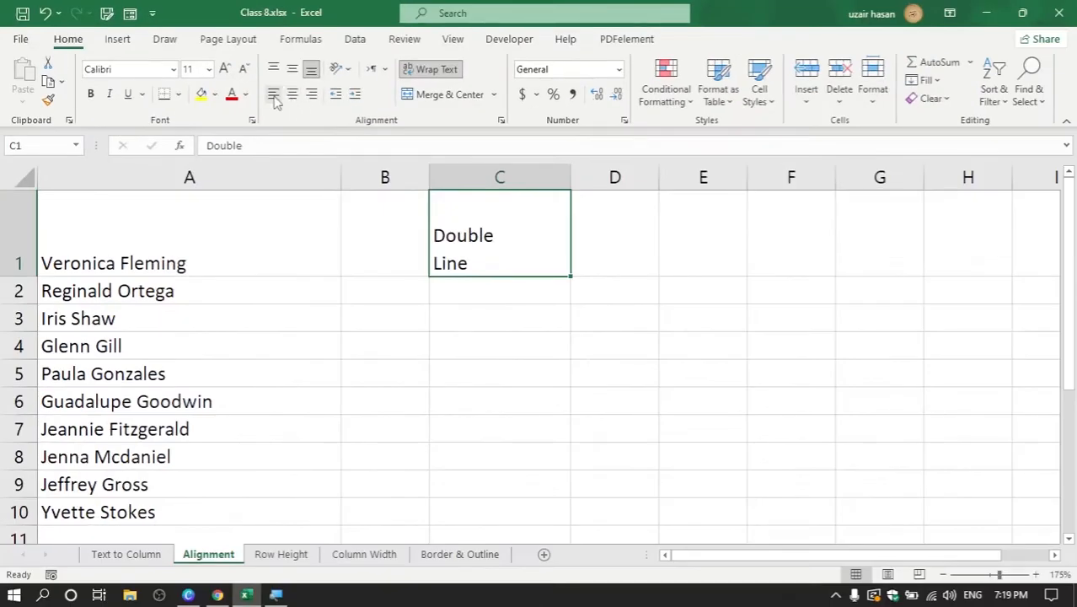
left_click(292, 94)
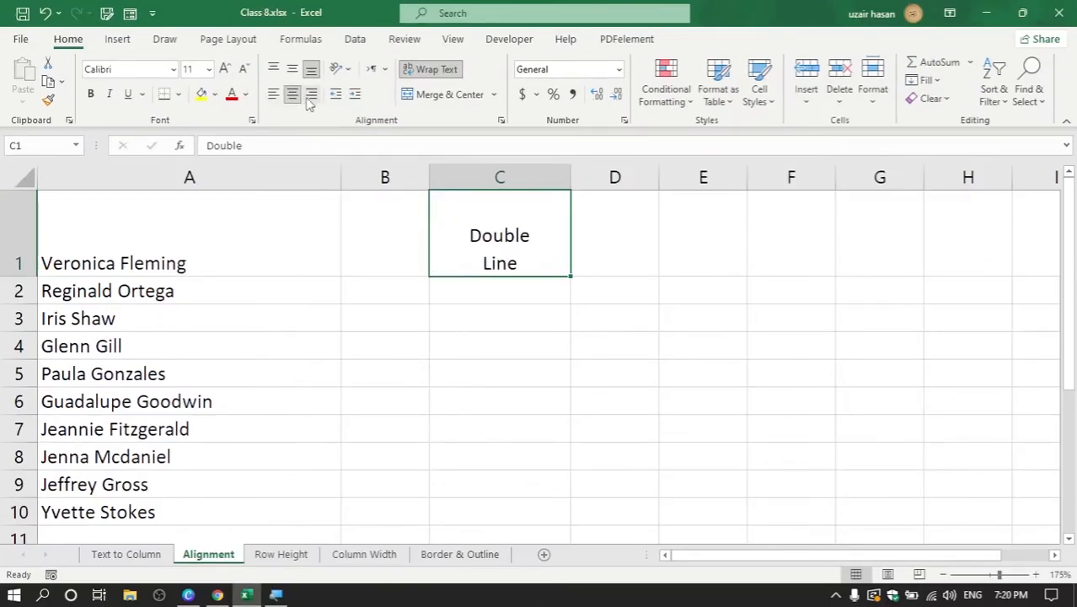
left_click(310, 100)
left_click(295, 98)
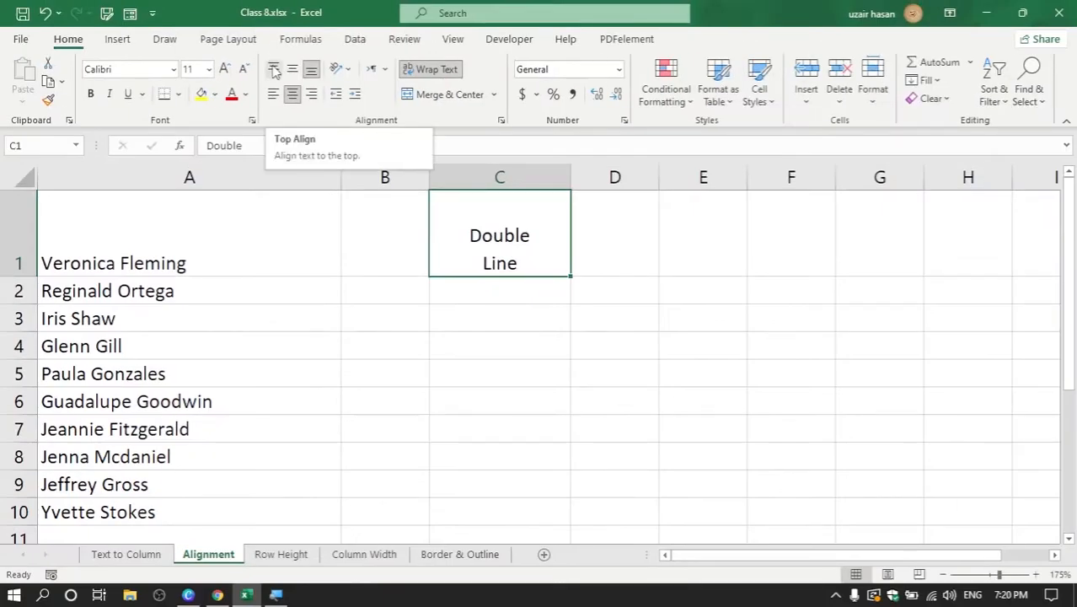
Try top and middle vertical alignment on C1, and set it back to bottom alignment
left_click(275, 72)
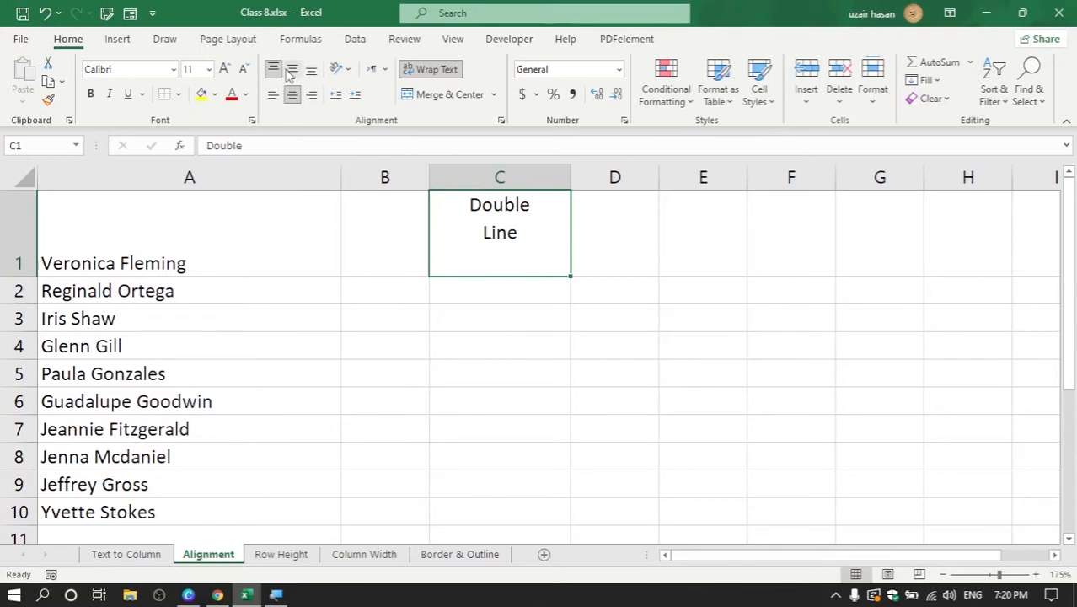
left_click(292, 73)
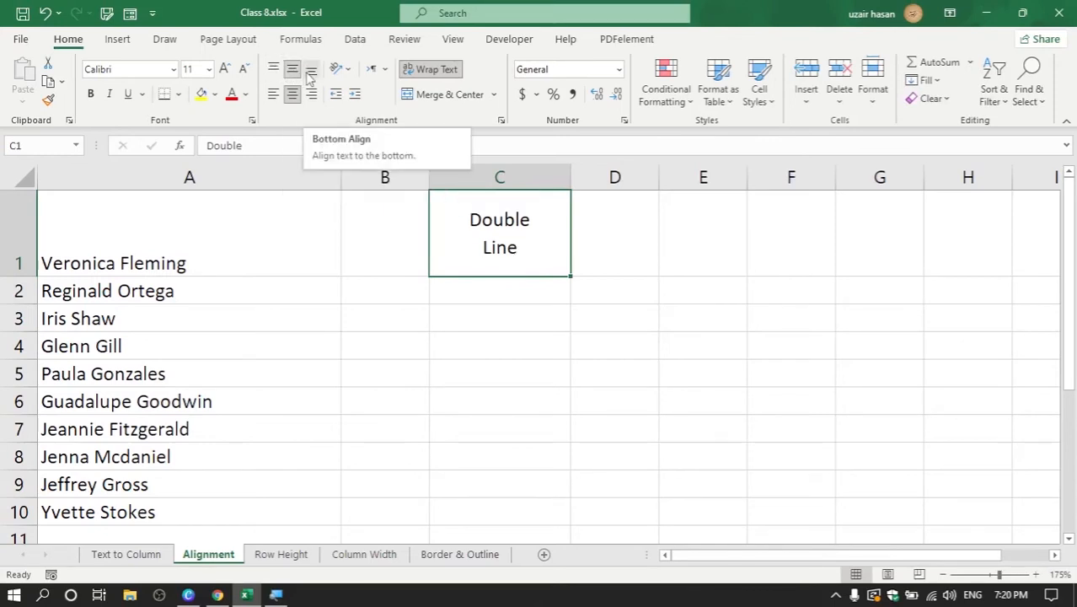
left_click(310, 73)
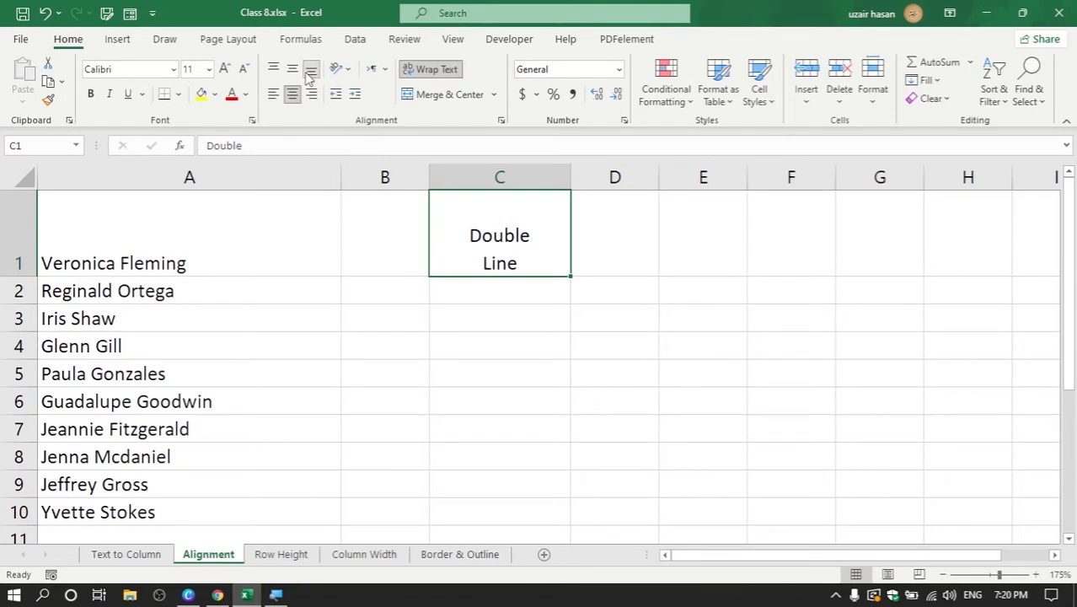
left_click(162, 354)
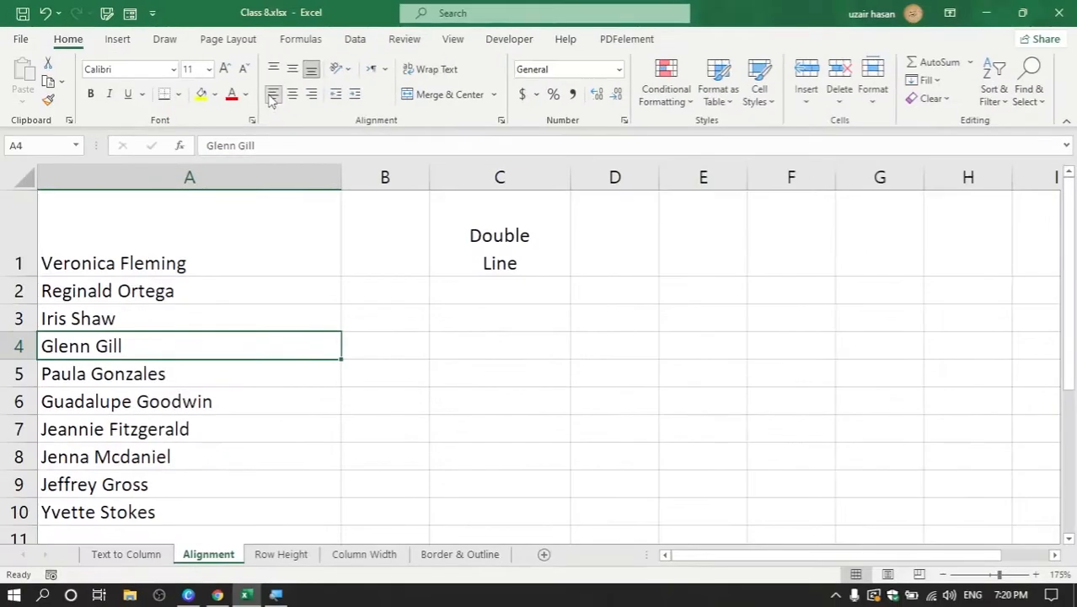
left_click(510, 230)
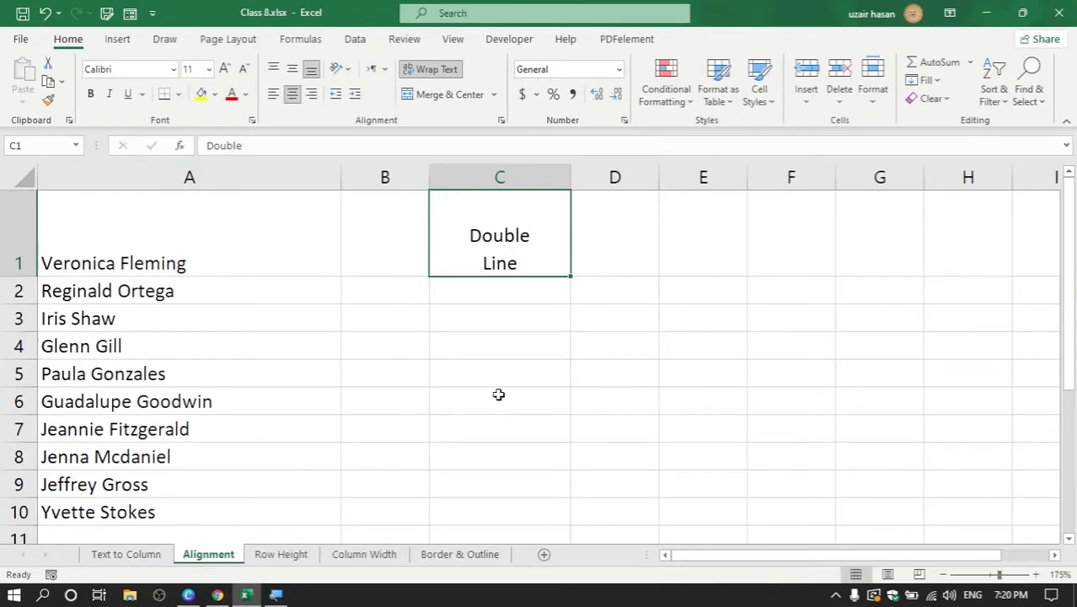
Clear the contents of A1:C10 and enter "Jan" in cell B1
left_click_drag(134, 236, 511, 517)
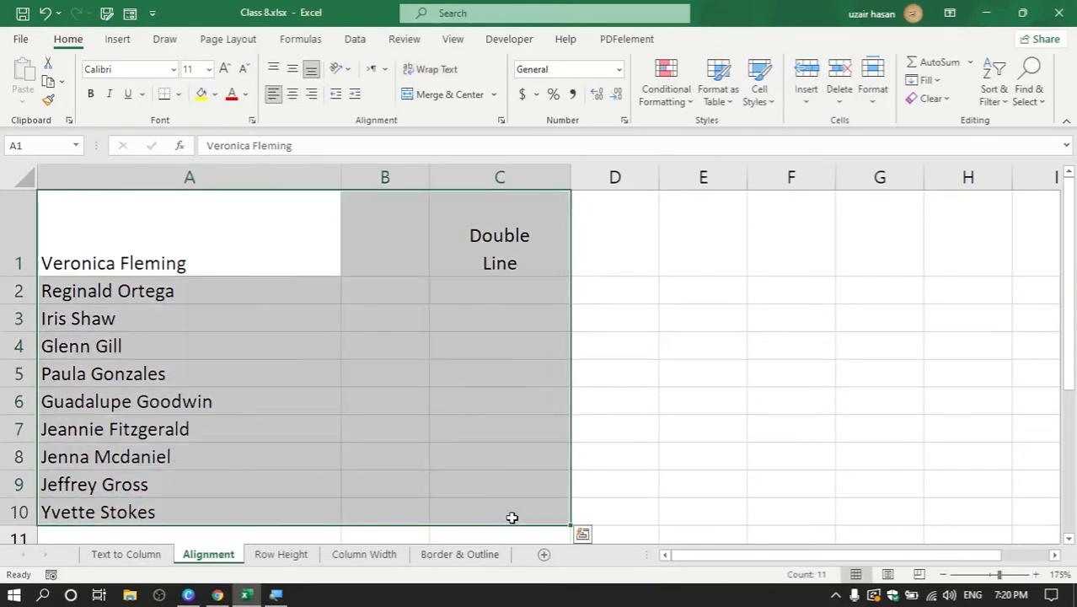
key("Delete")
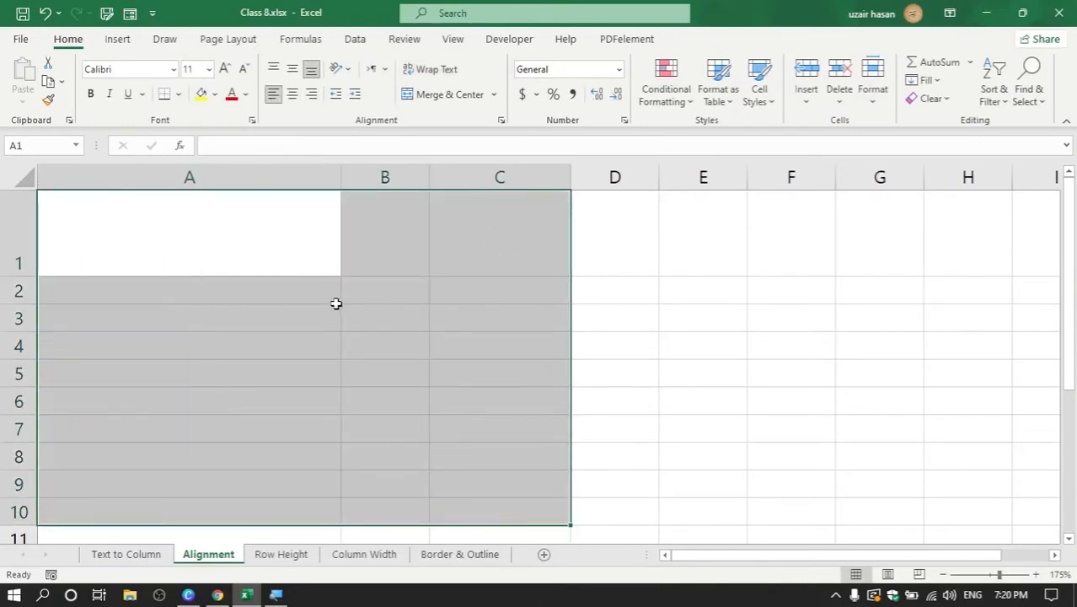
left_click(379, 248)
type("Jan")
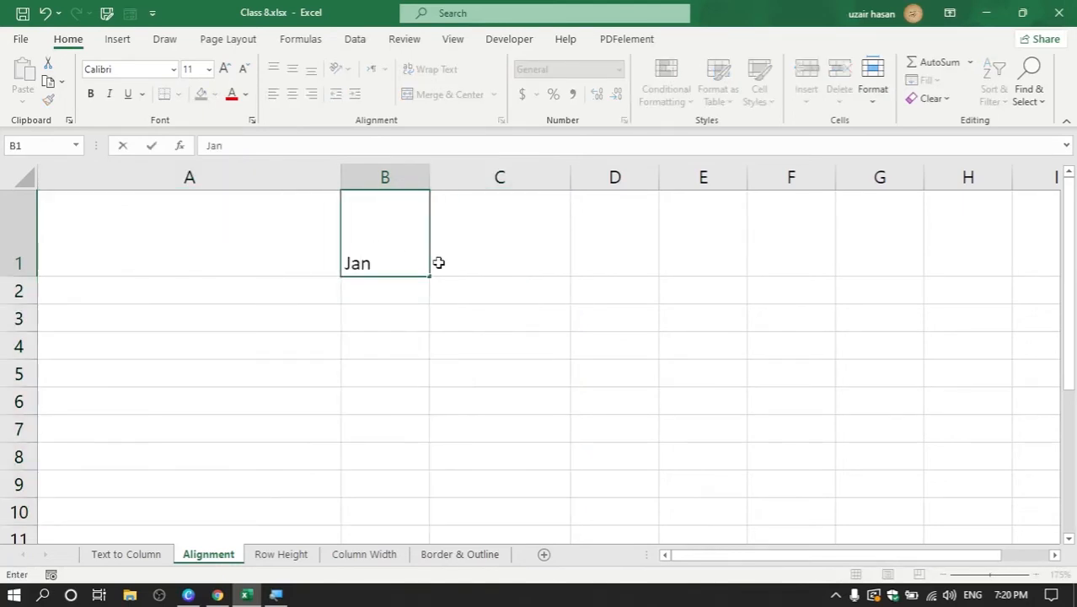
left_click(476, 351)
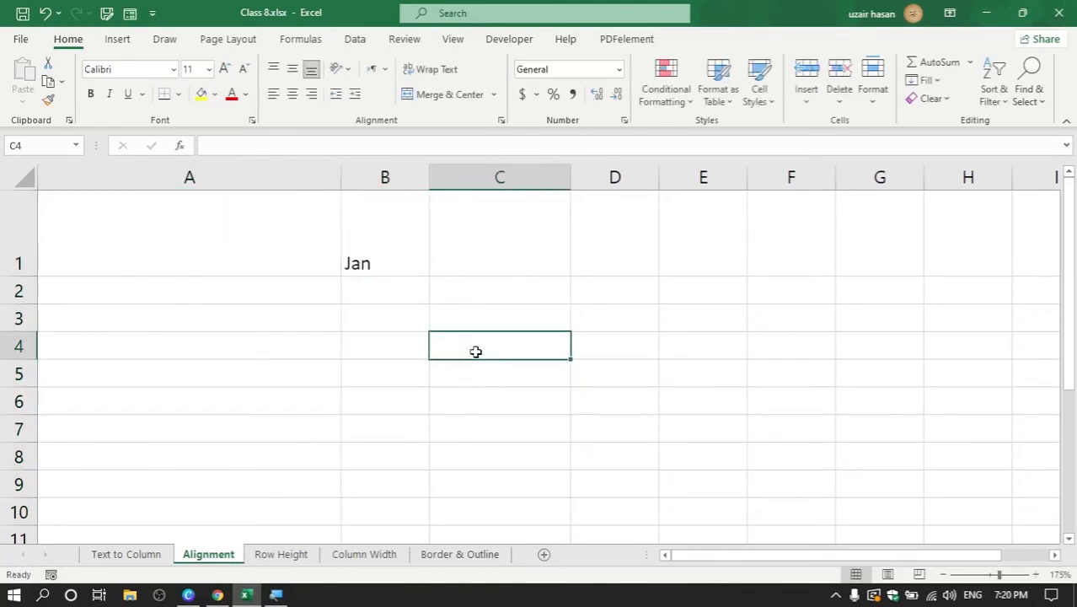
Center the text in B1 horizontally and align it to the middle vertically
left_click(379, 226)
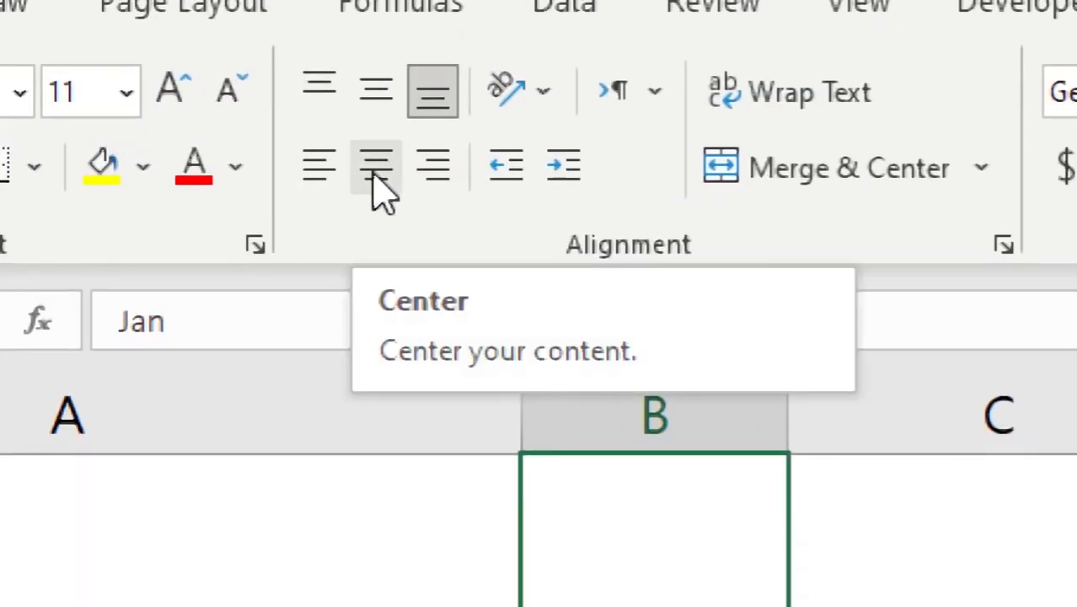
left_click(377, 171)
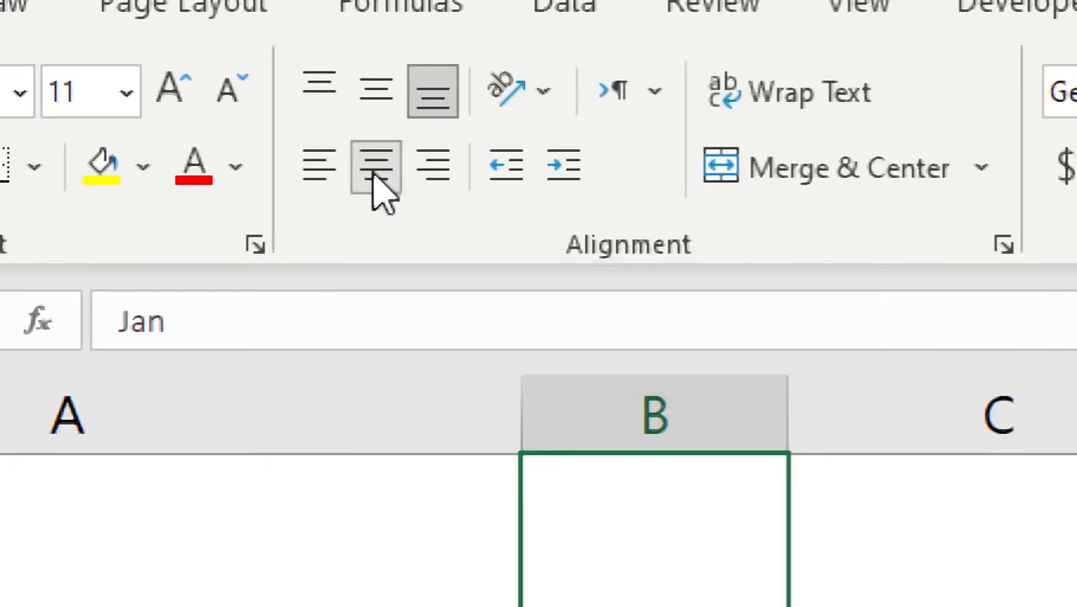
left_click(379, 108)
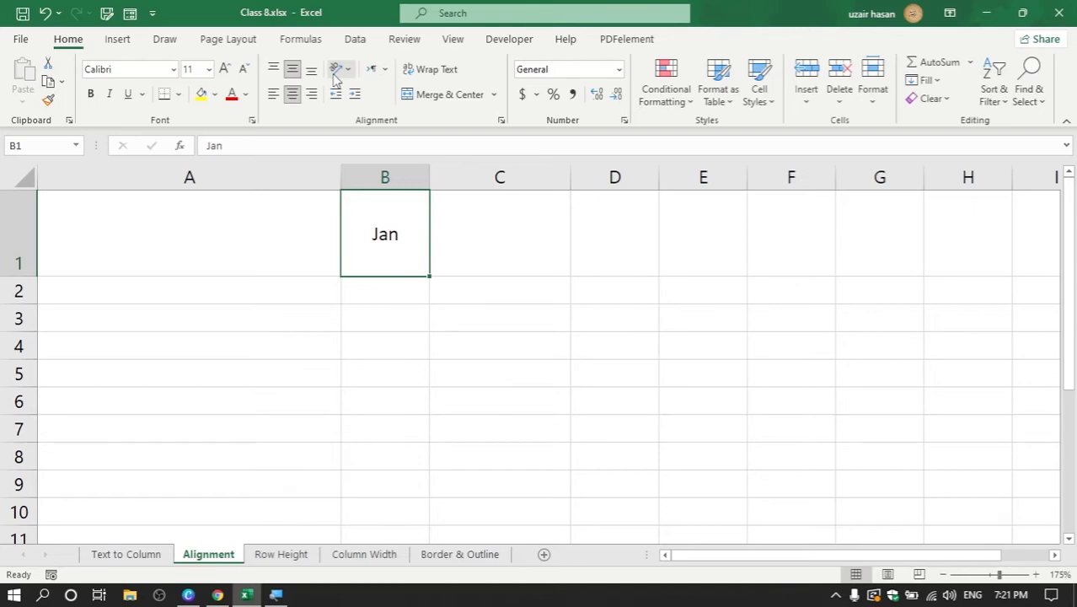
Set the text orientation of B1 to Angle Counterclockwise
left_click(345, 76)
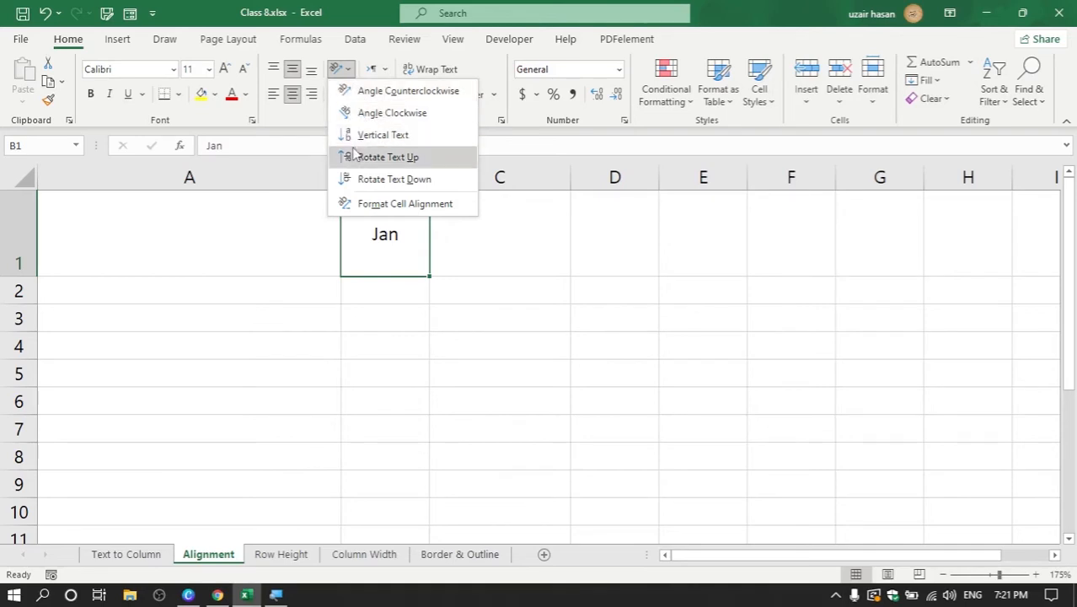
left_click(383, 95)
left_click(401, 295)
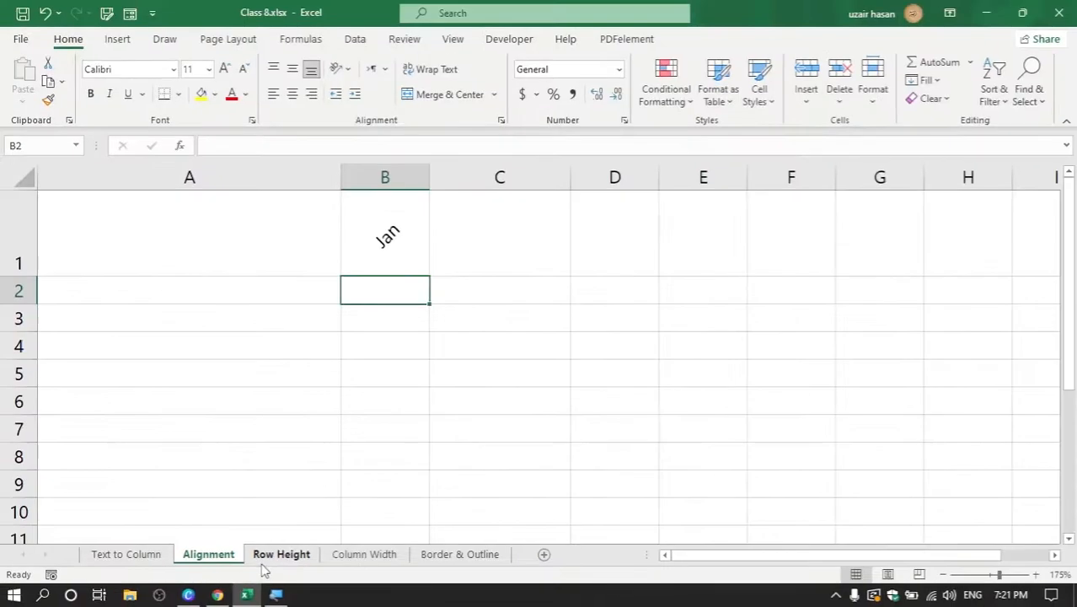
Open the Row Height sheet
left_click(295, 548)
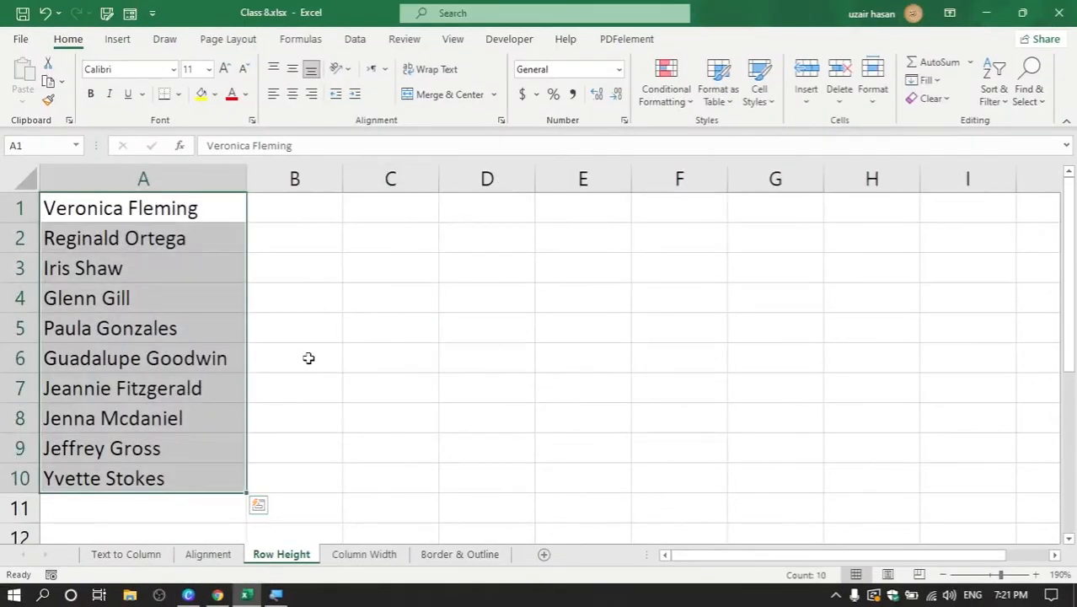
Check the current height of row 1 in the Row Height settings without changing it
left_click(366, 271)
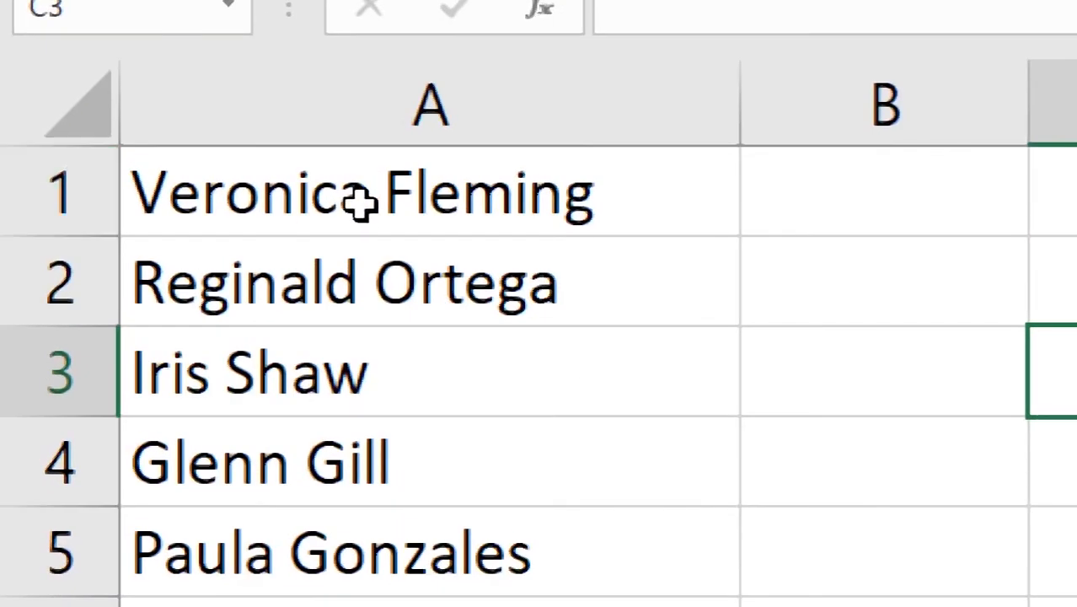
left_click(349, 195)
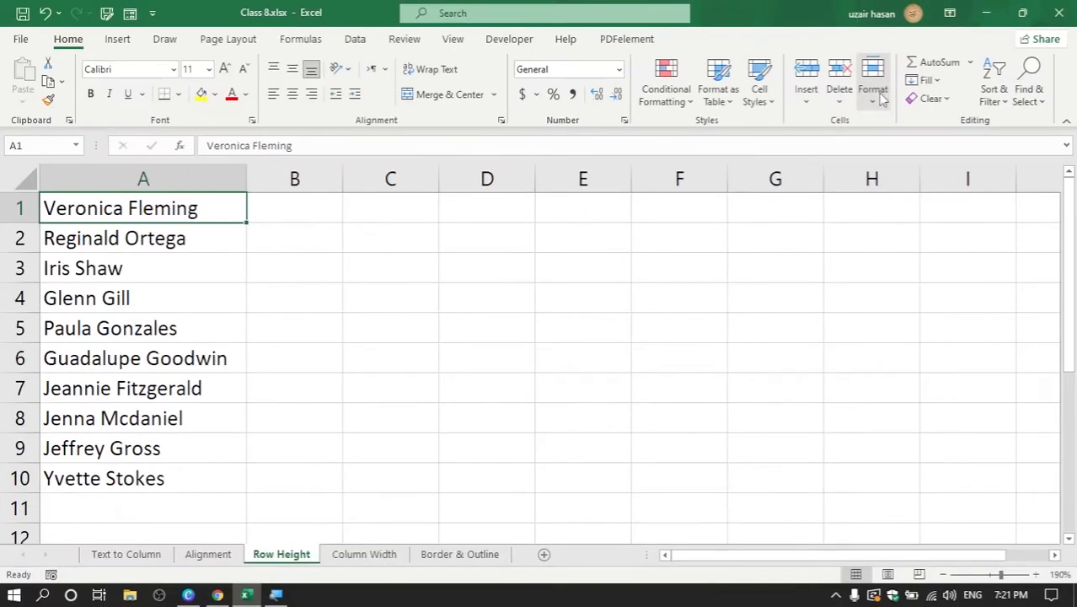
left_click(882, 160)
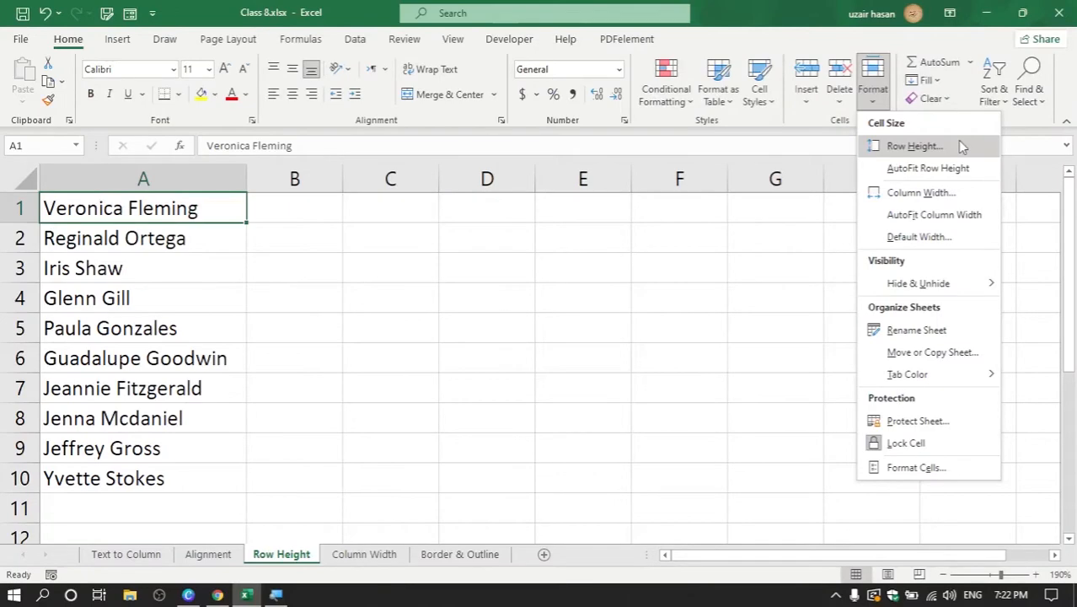
left_click(969, 164)
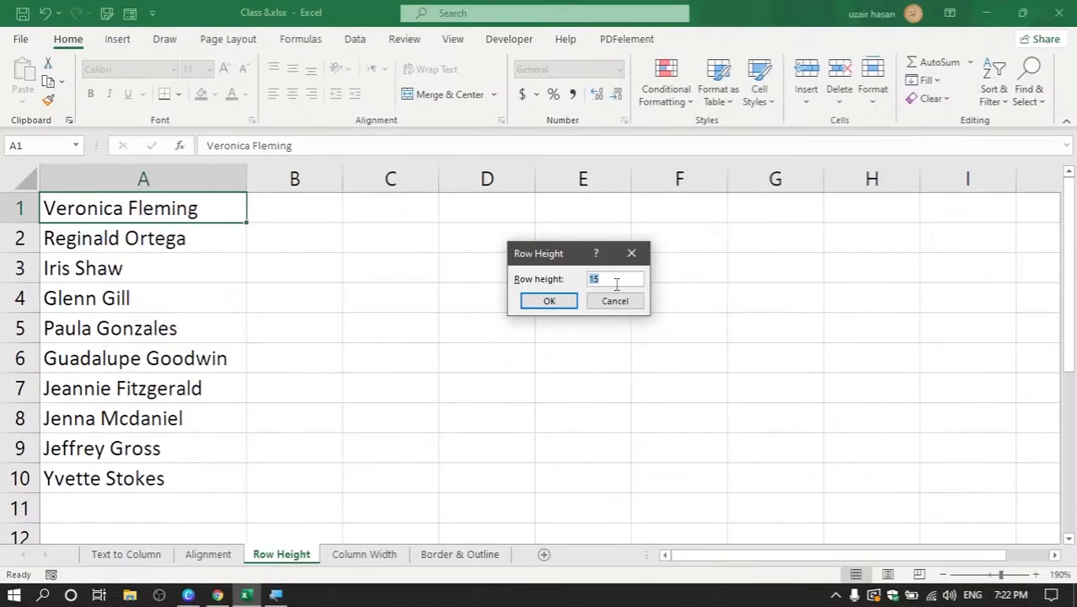
left_click(550, 302)
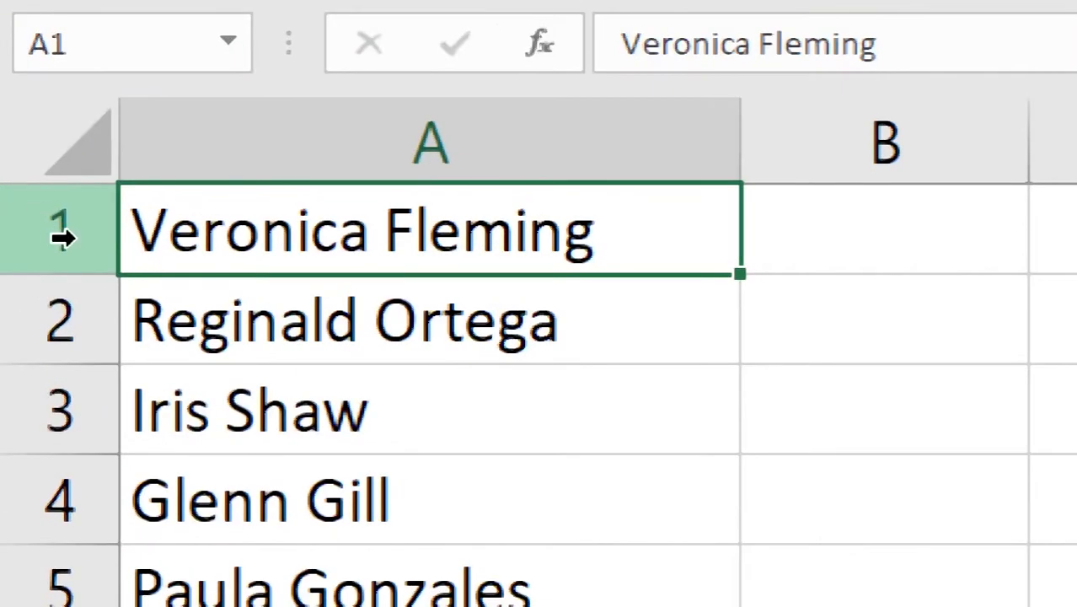
Manually resize rows 1 to 5 to uneven heights, making rows 1 to 4 taller and row 5 very short
left_click(19, 211)
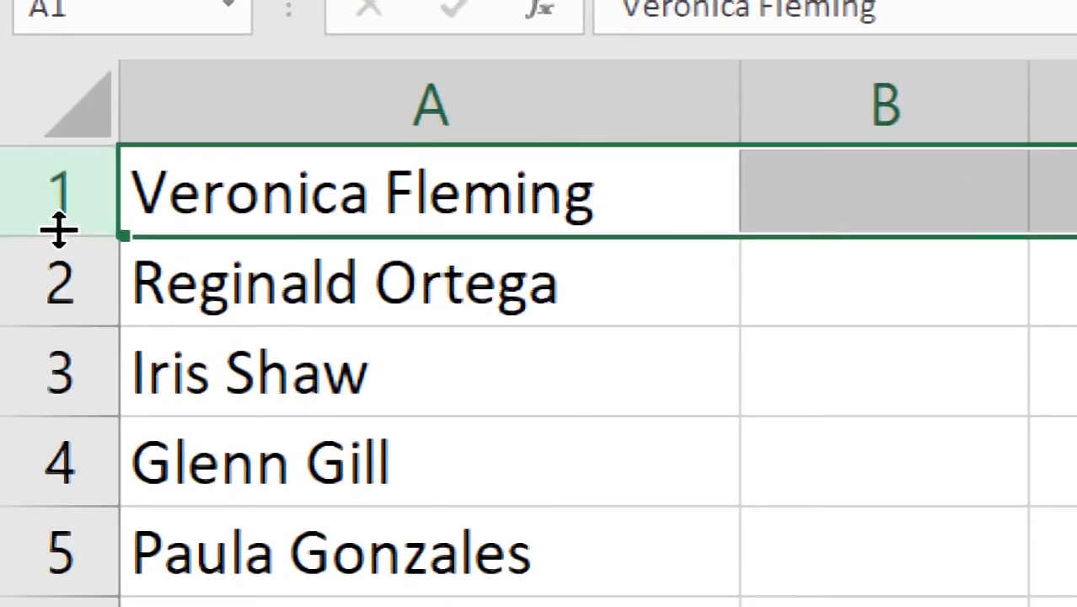
left_click_drag(24, 223, 18, 248)
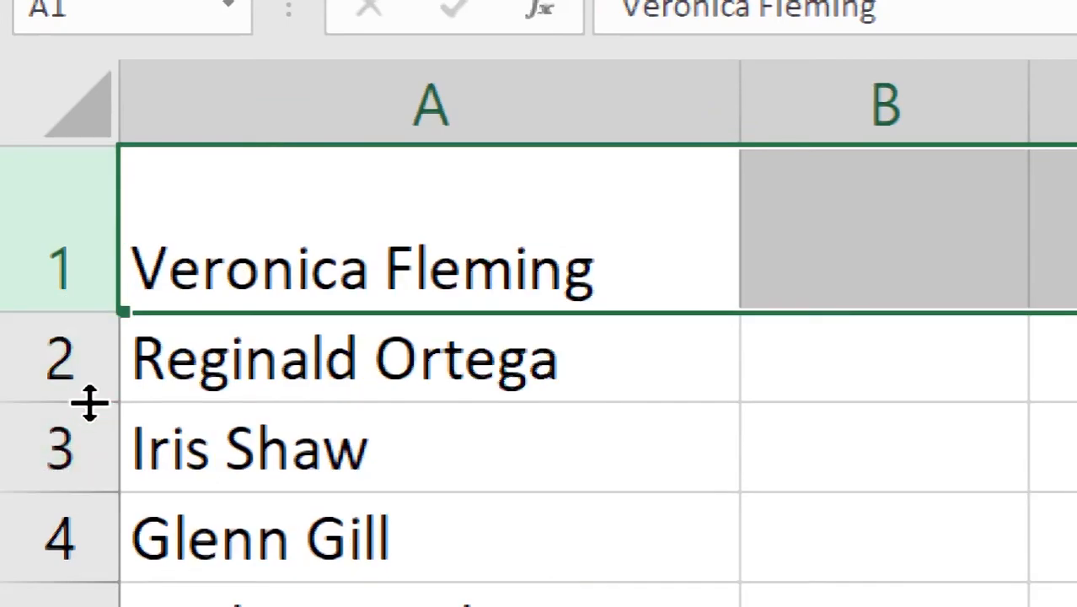
left_click_drag(89, 401, 87, 472)
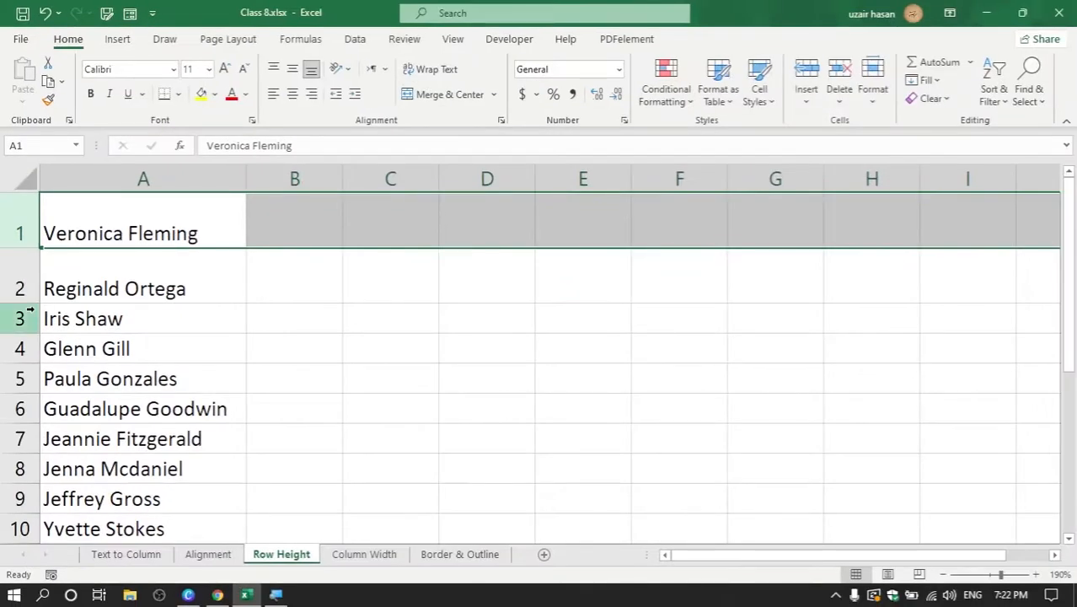
left_click_drag(26, 301, 31, 447)
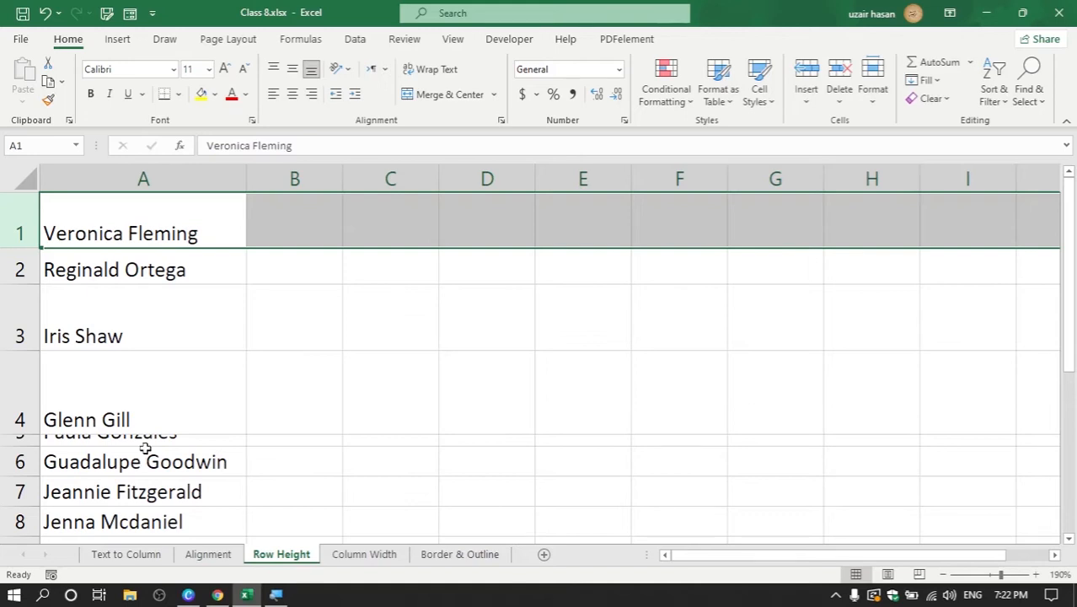
Set the row height of rows 1 to 10 to 15
left_click_drag(26, 229, 18, 516)
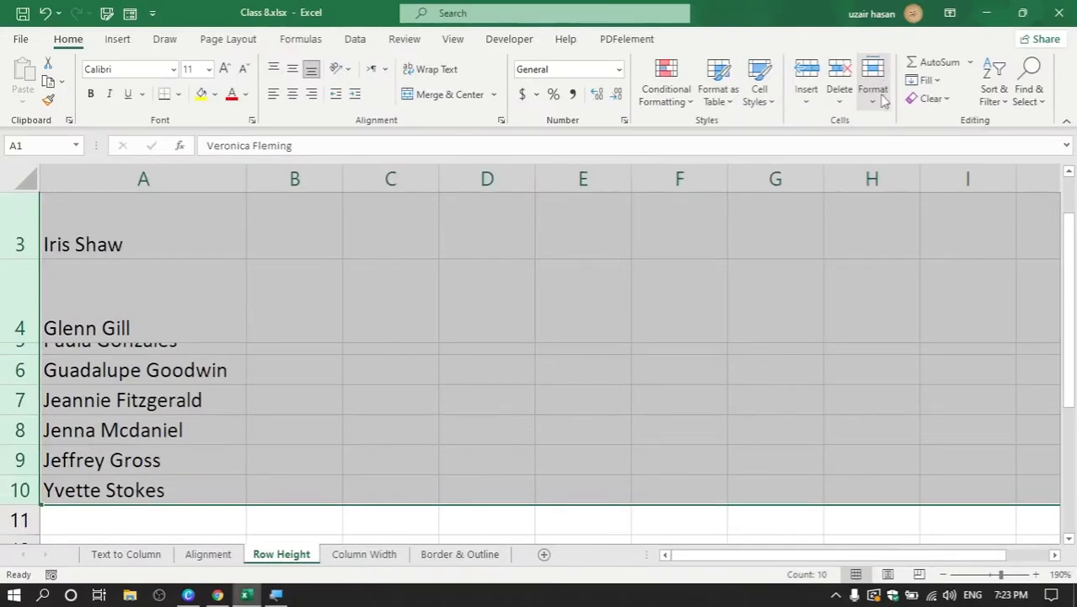
left_click(879, 139)
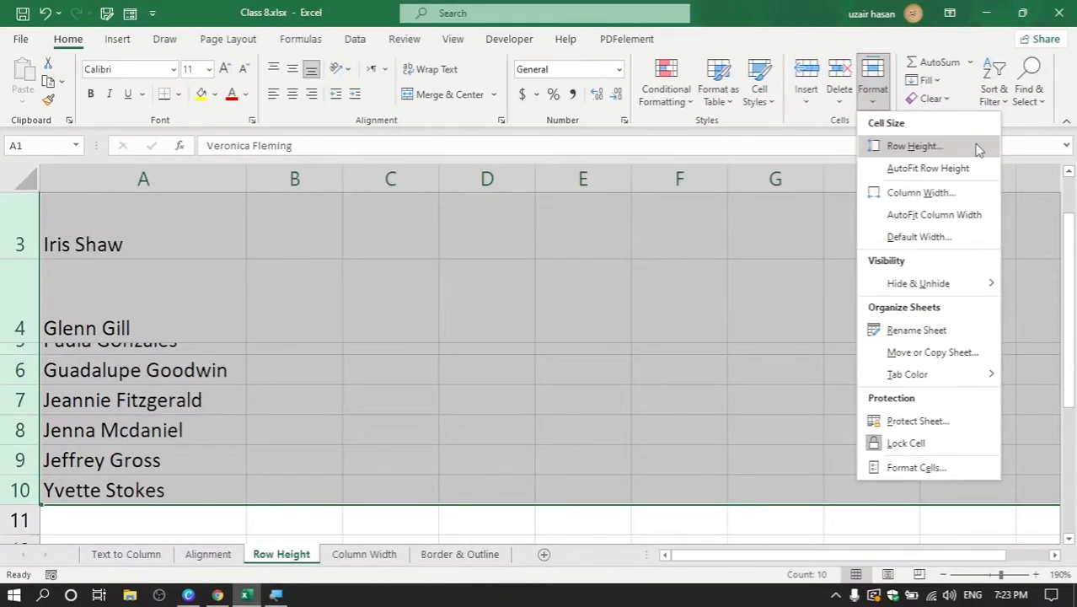
left_click(979, 147)
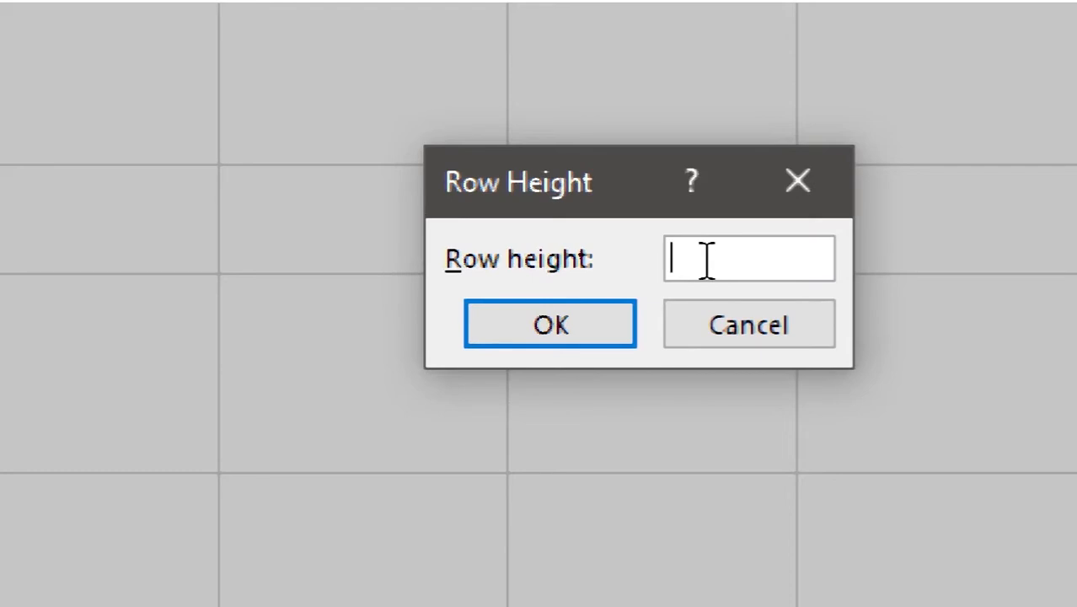
type("5")
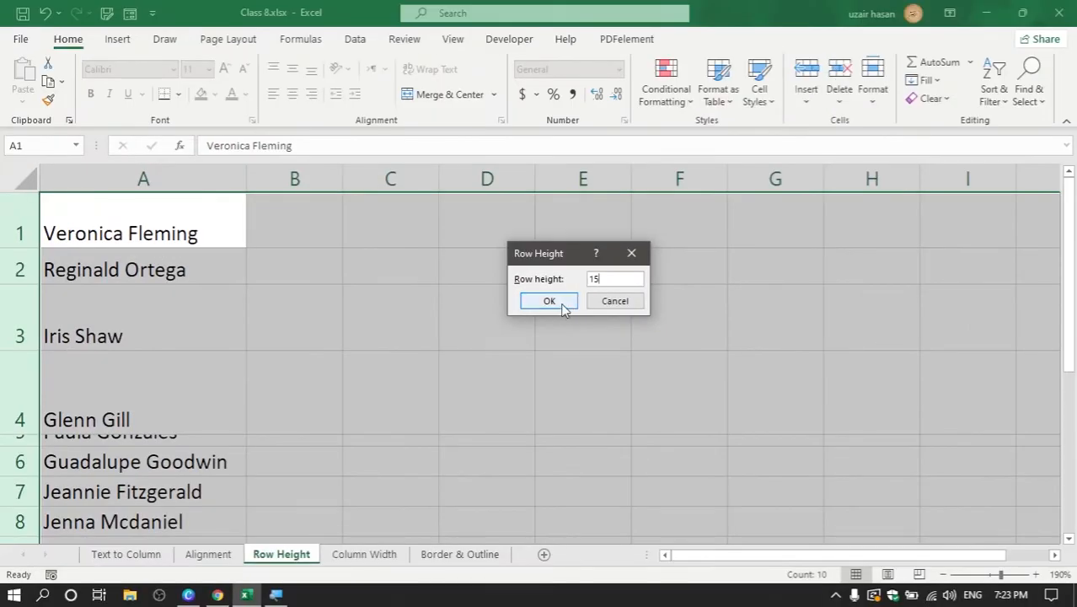
left_click(563, 307)
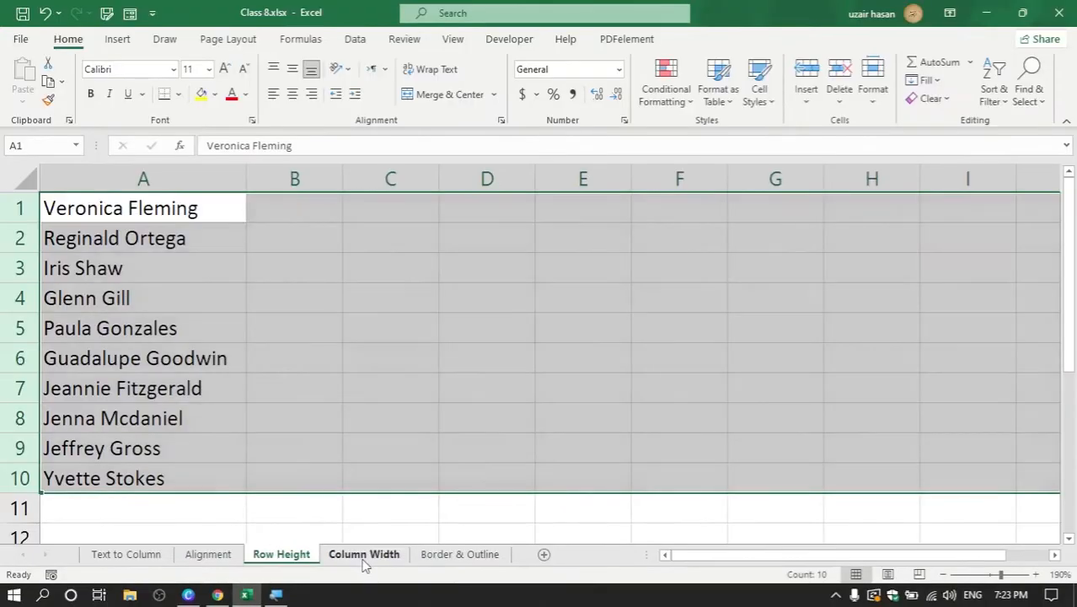
Open the Column Width sheet
left_click(364, 554)
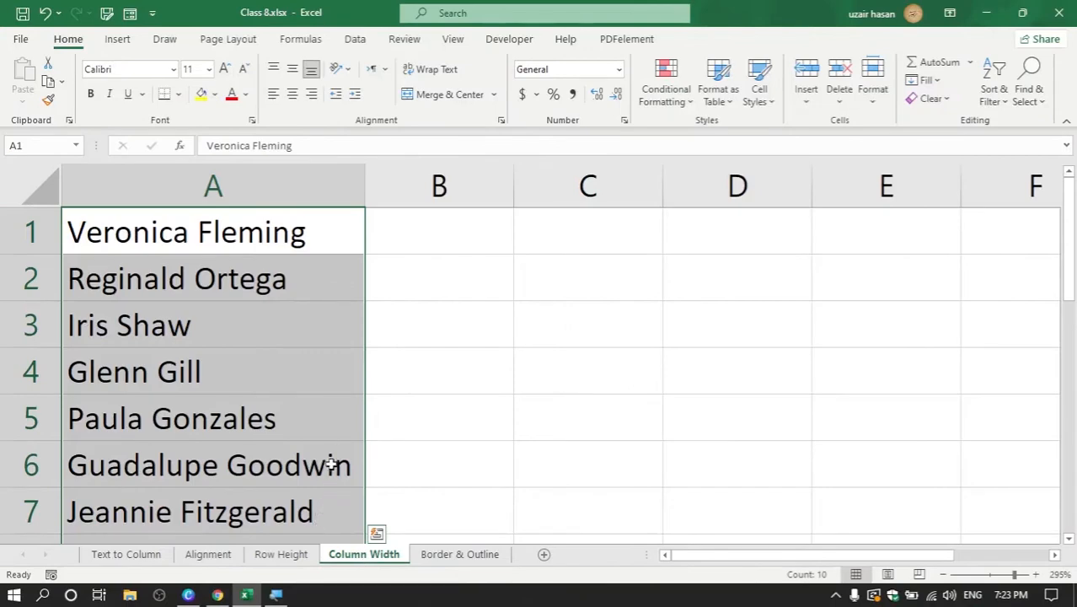
scroll(334, 445, "down", 1, "ctrl")
scroll(334, 444, "down", 2, "ctrl")
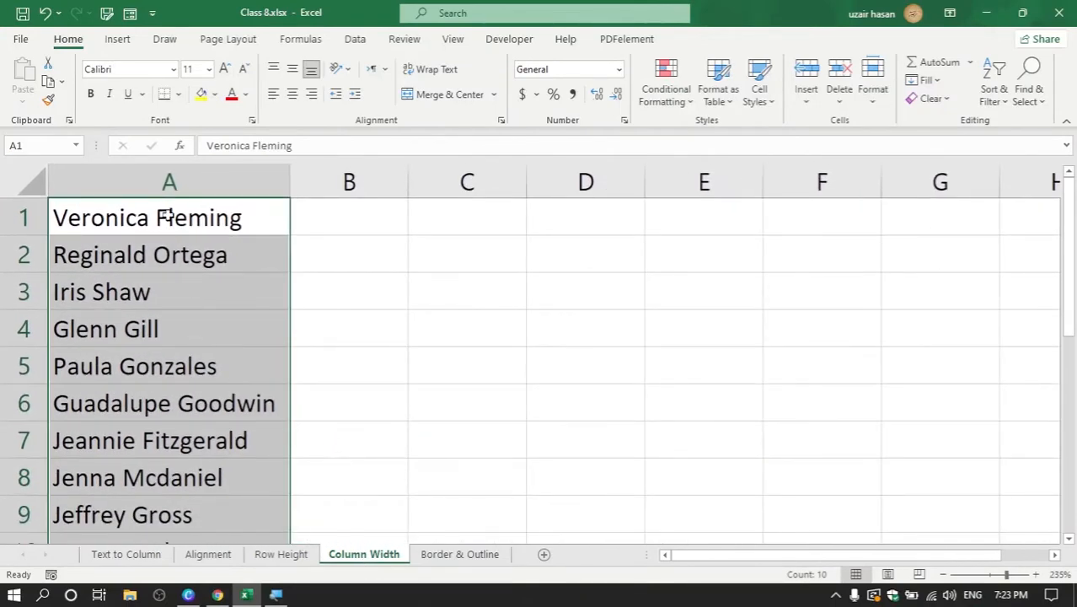
Copy the names in A1:A10 into column B, starting at cell B1, and clear the copy selection
left_click_drag(166, 215, 166, 487)
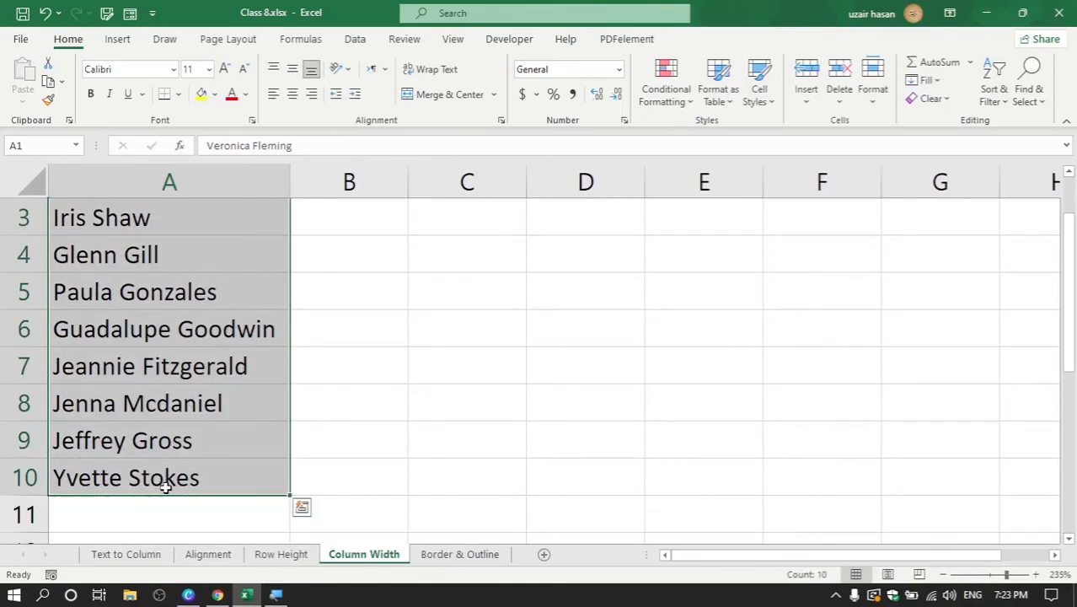
key("ctrl+c")
scroll(339, 298, "up", 1)
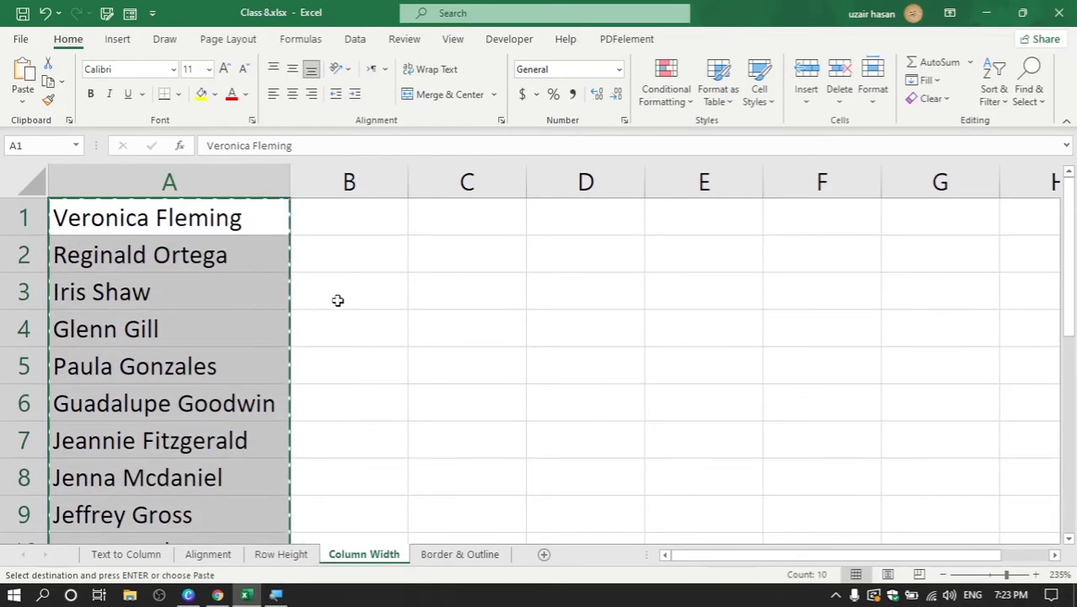
left_click(376, 220)
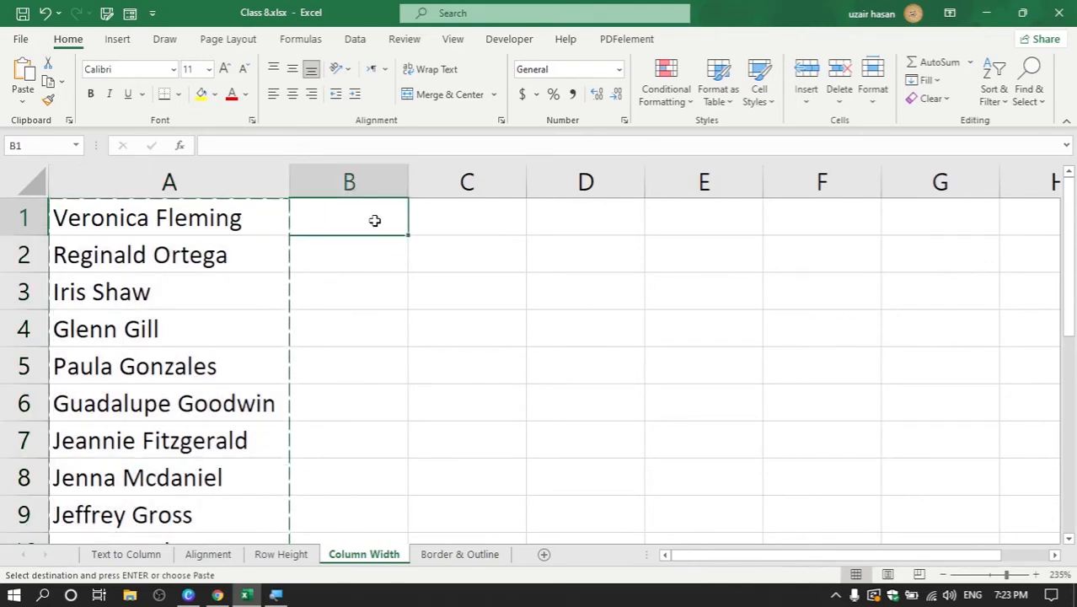
key("ctrl+v")
left_click(431, 207)
left_click(501, 266)
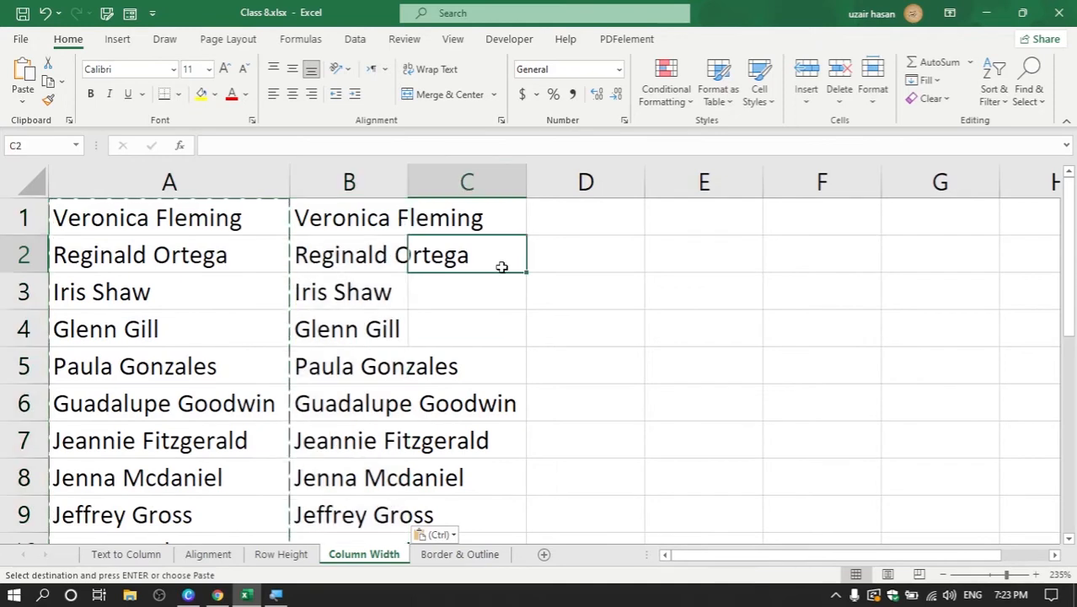
left_click(573, 287)
key("Escape")
left_click(517, 362)
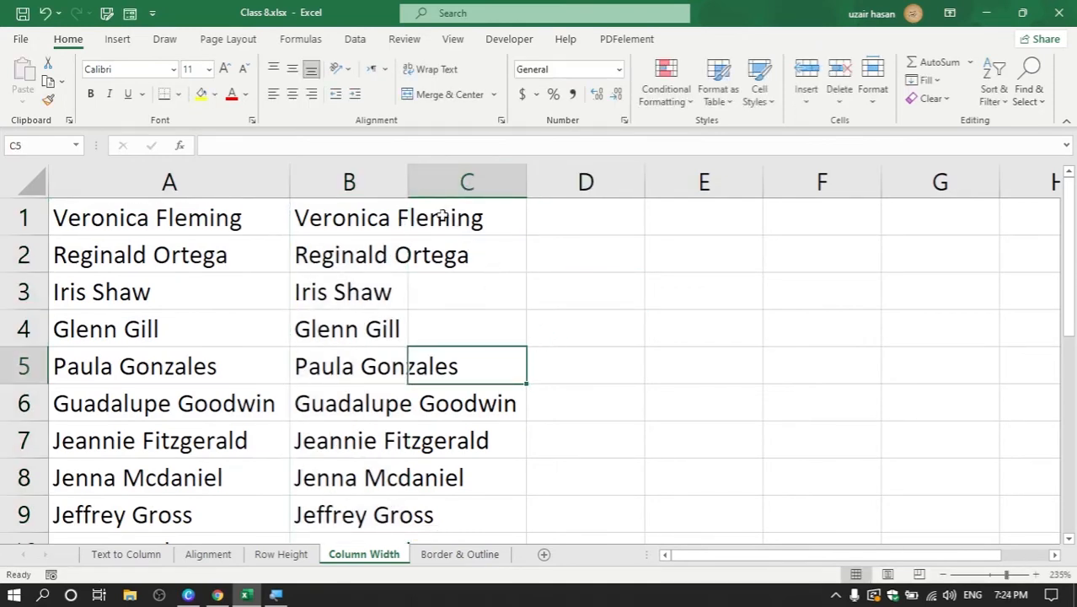
Manually resize the columns, narrowing column A until its names are cut off and making column B much wider than its names
left_click_drag(407, 183, 532, 189)
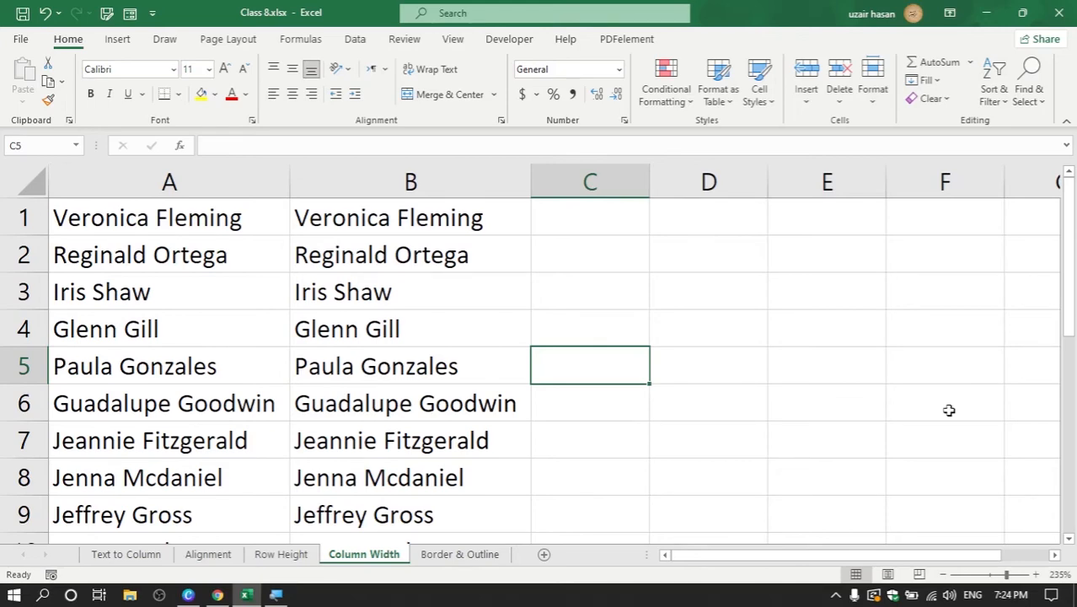
left_click_drag(168, 180, 309, 177)
left_click(366, 178)
left_click(573, 179)
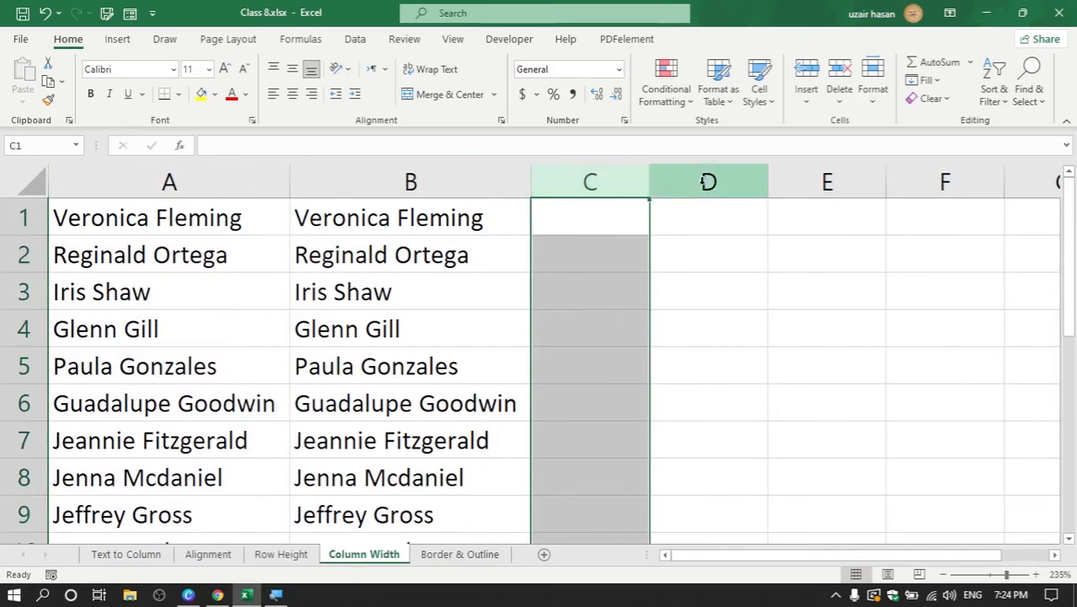
left_click(702, 180)
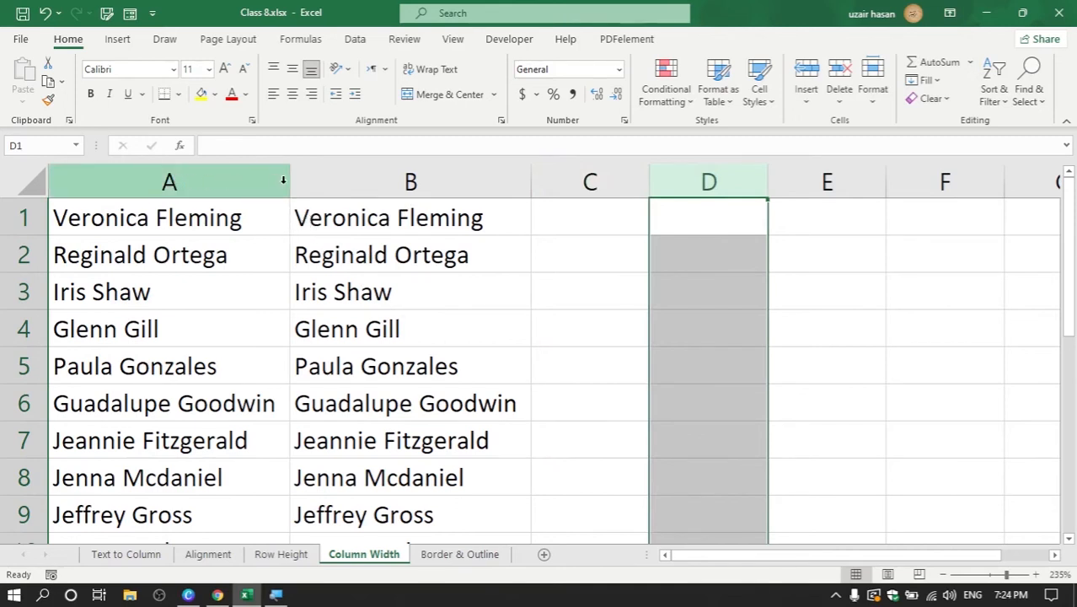
left_click_drag(289, 181, 184, 183)
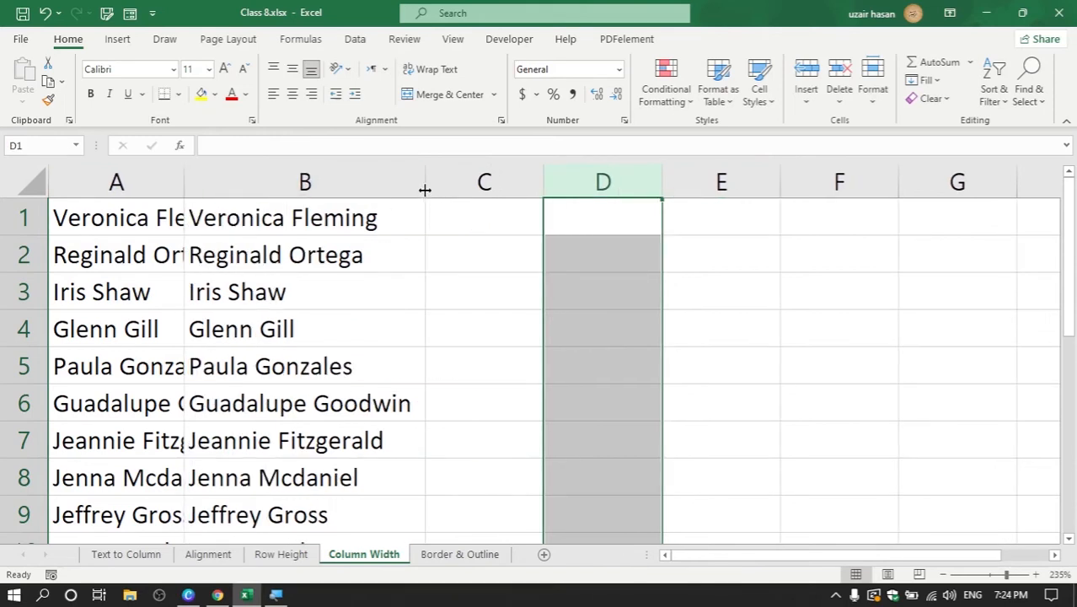
left_click_drag(425, 191, 579, 192)
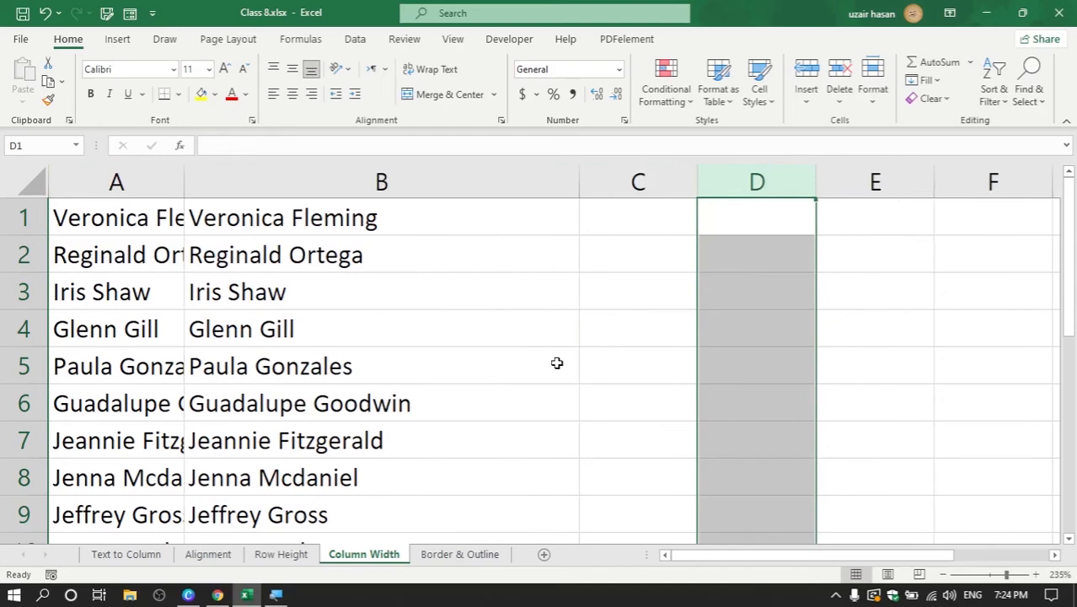
Apply AutoFit Column Width to A1:B10 so both columns match the length of their names
scroll(590, 360, "down", 4)
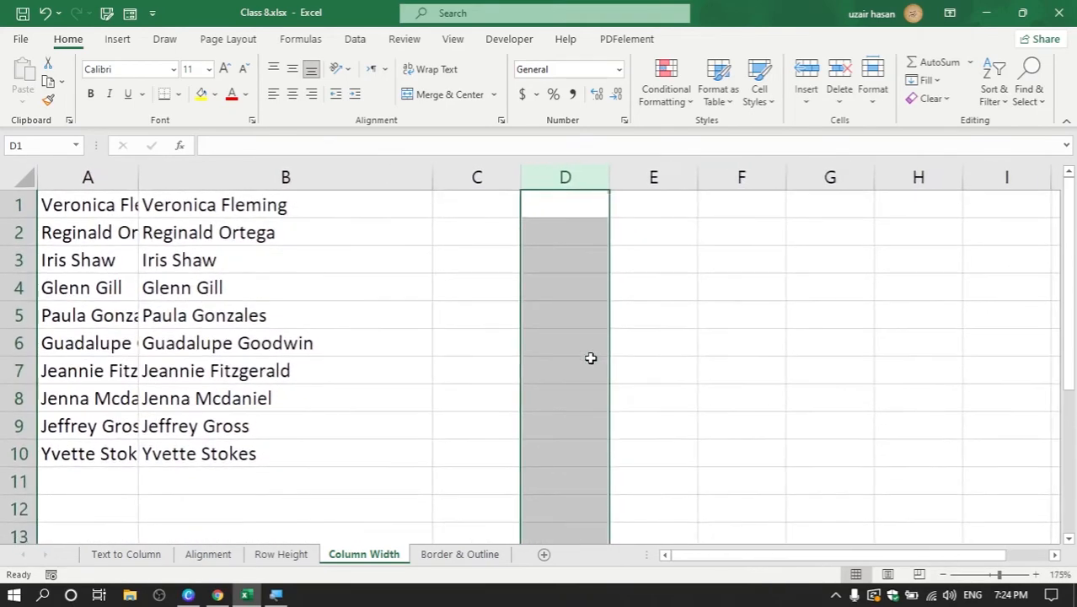
left_click_drag(88, 178, 212, 182)
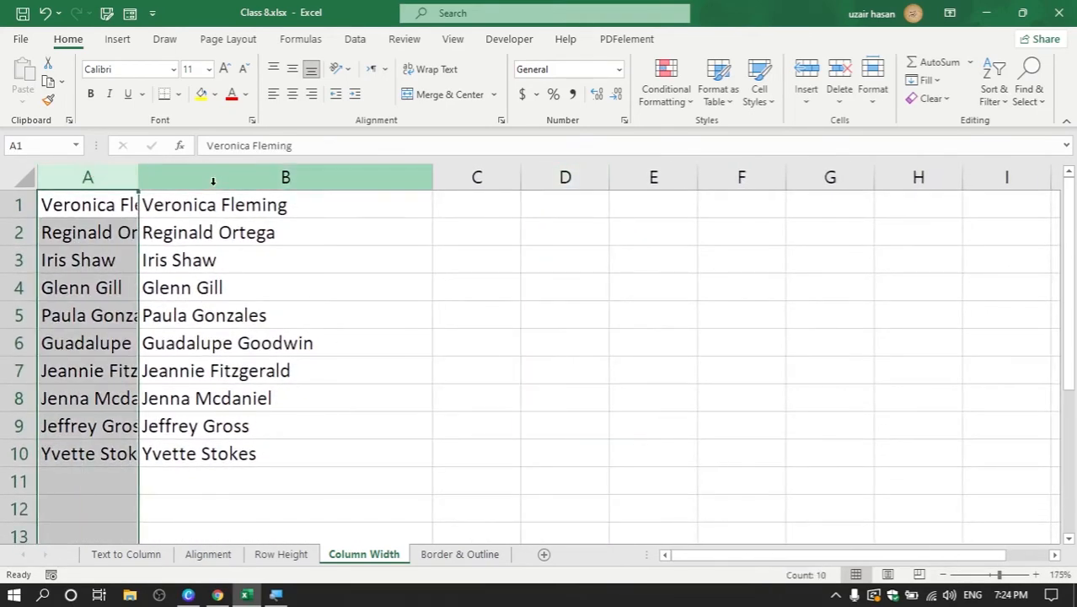
left_click(215, 180)
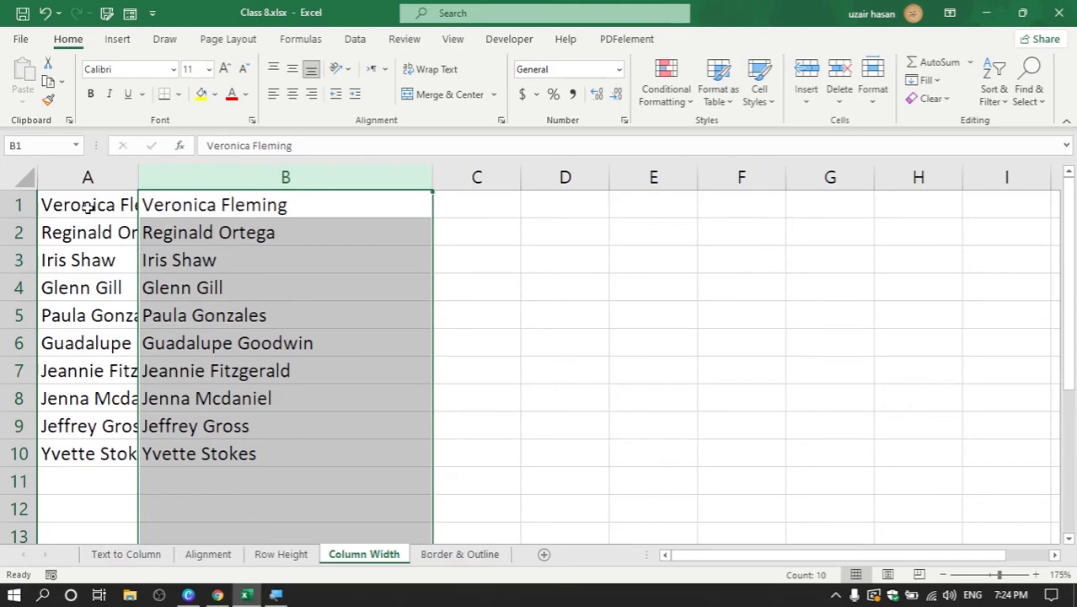
left_click_drag(88, 207, 224, 448)
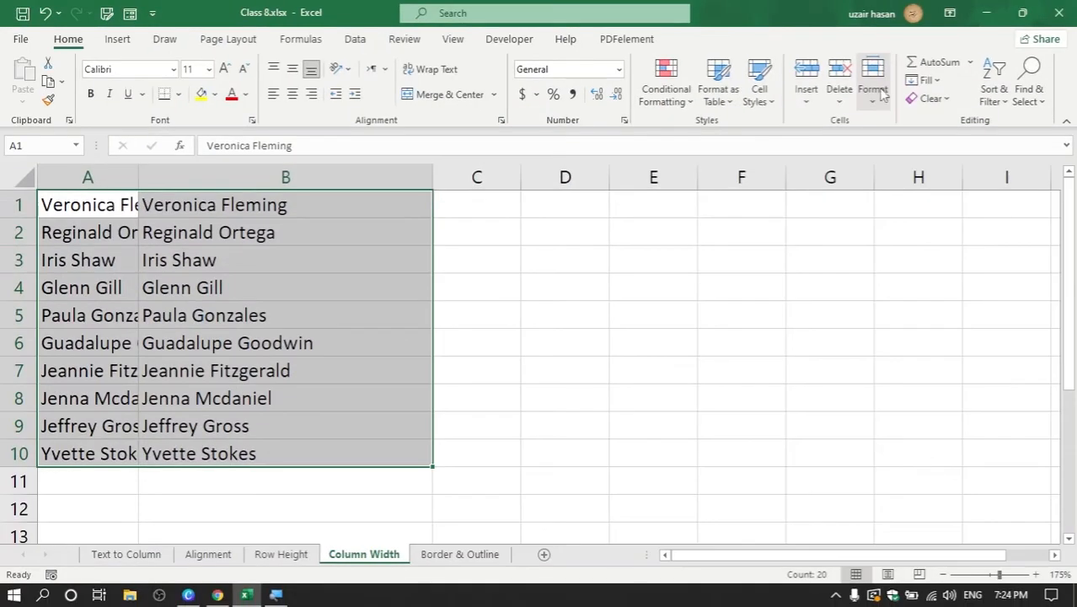
left_click(878, 91)
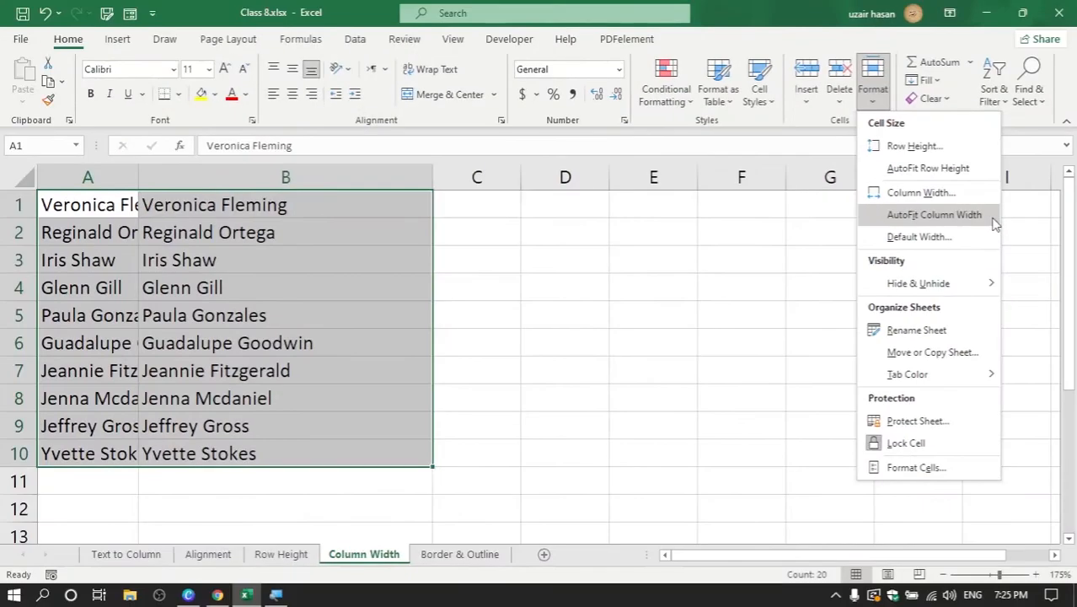
left_click(997, 226)
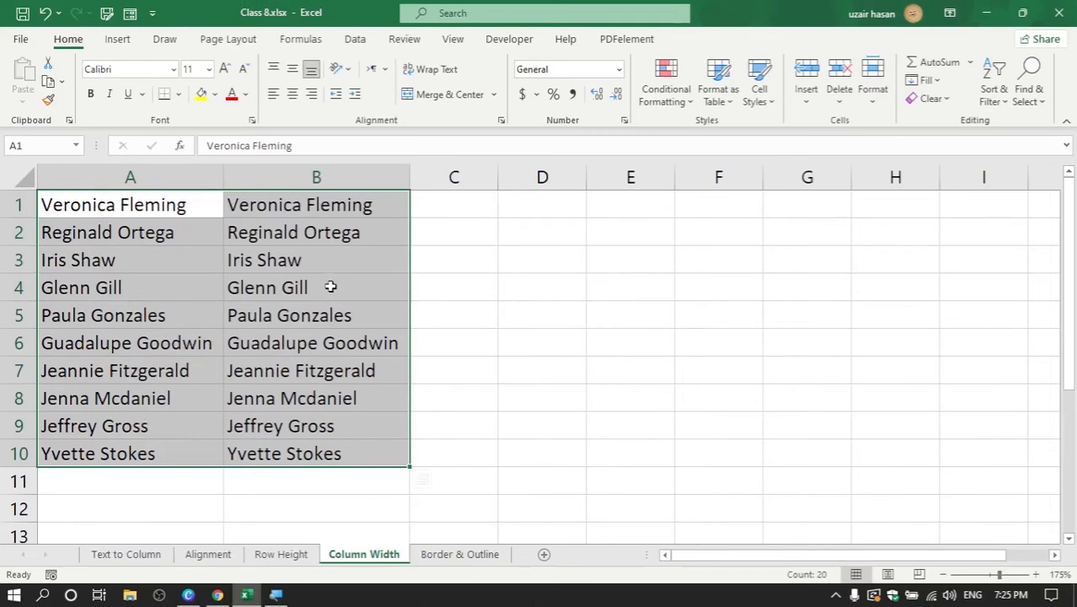
left_click(541, 308)
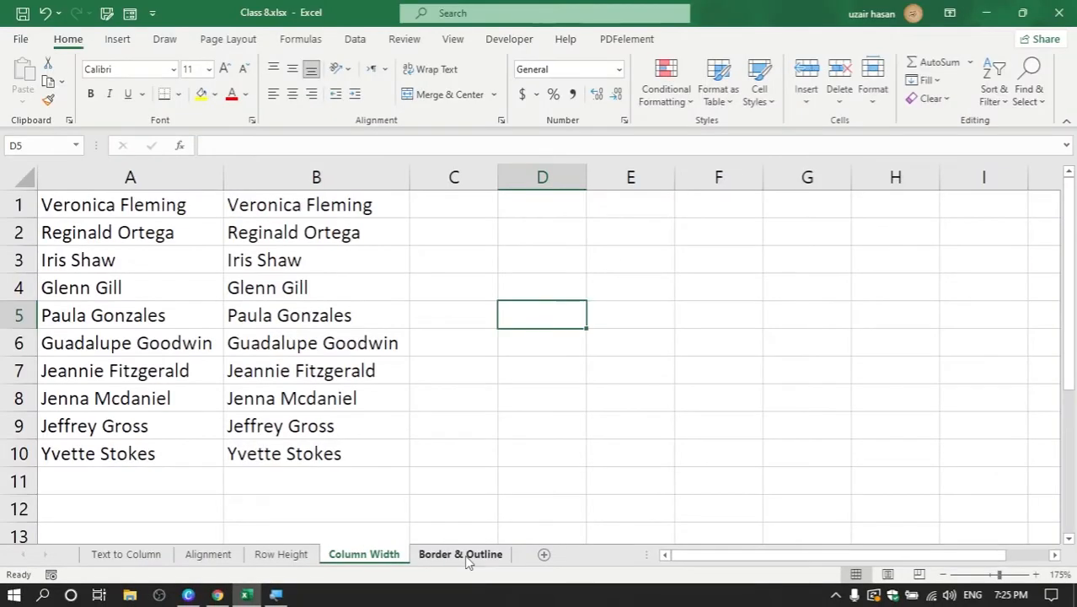
Open the Border & Outline sheet
left_click(468, 560)
scroll(446, 407, "down", 3)
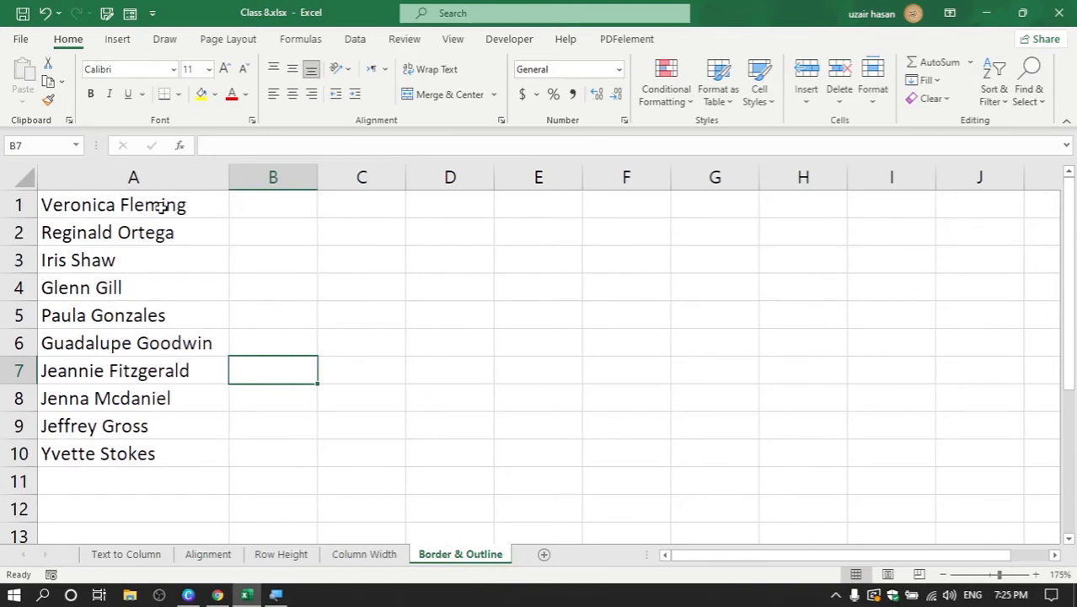
Preview how the names in A1:A10 will print, zoom in on the page, and return to the sheet
left_click_drag(160, 210, 164, 455)
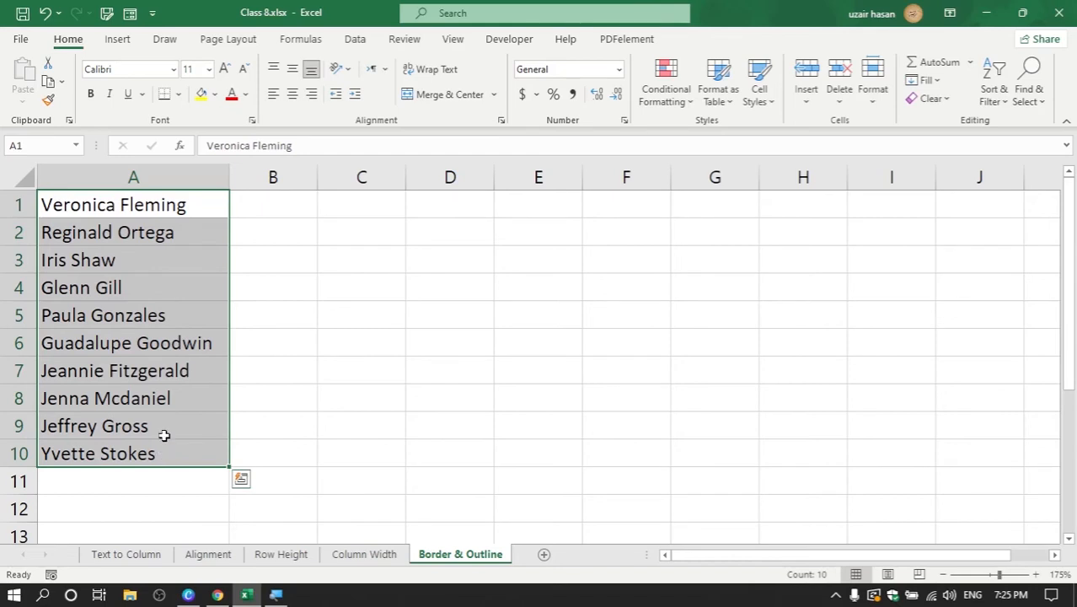
key("ctrl+p")
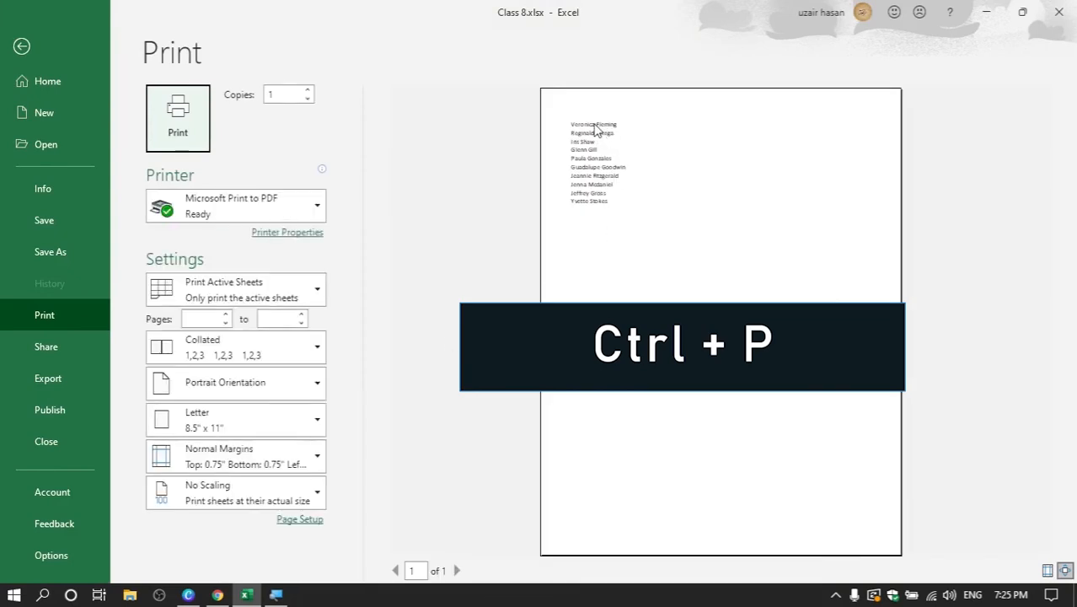
left_click(593, 124)
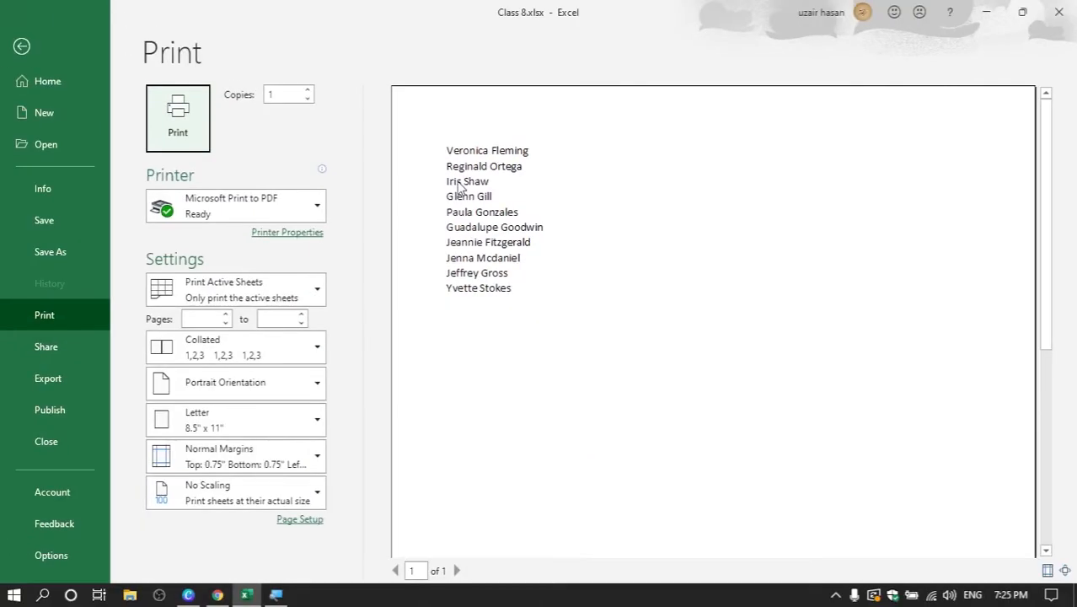
key("Escape")
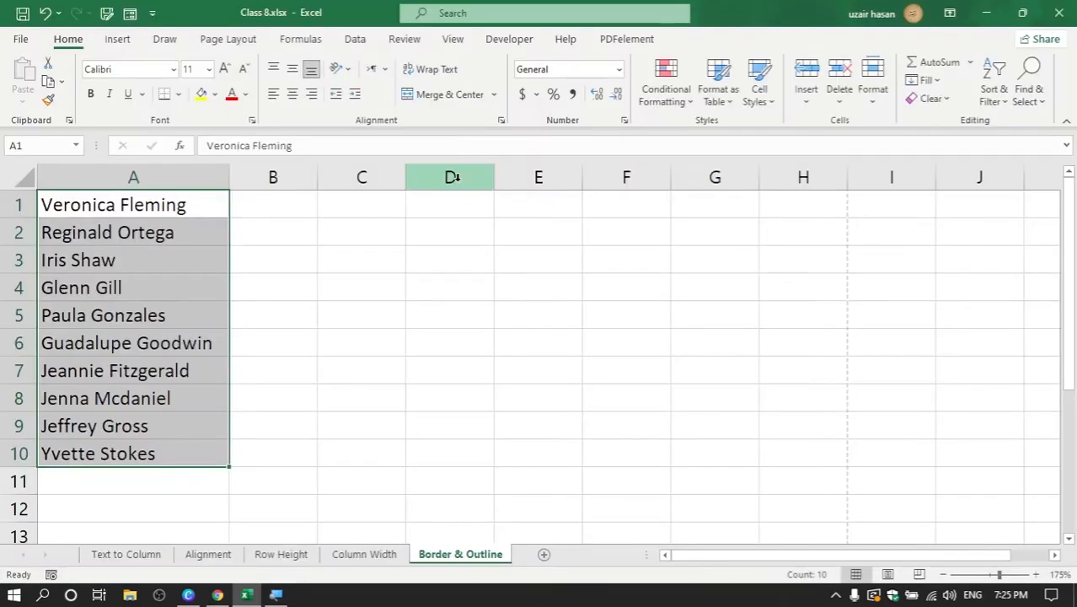
Examine the Gridlines display option and the gridlines around the empty cells beside the names
left_click(317, 288)
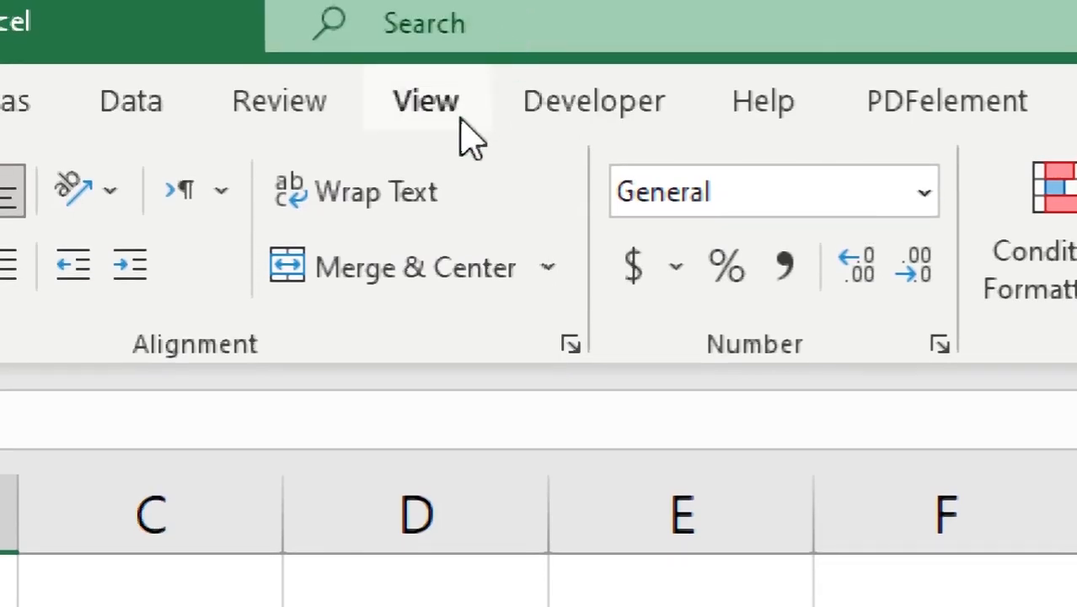
left_click(467, 54)
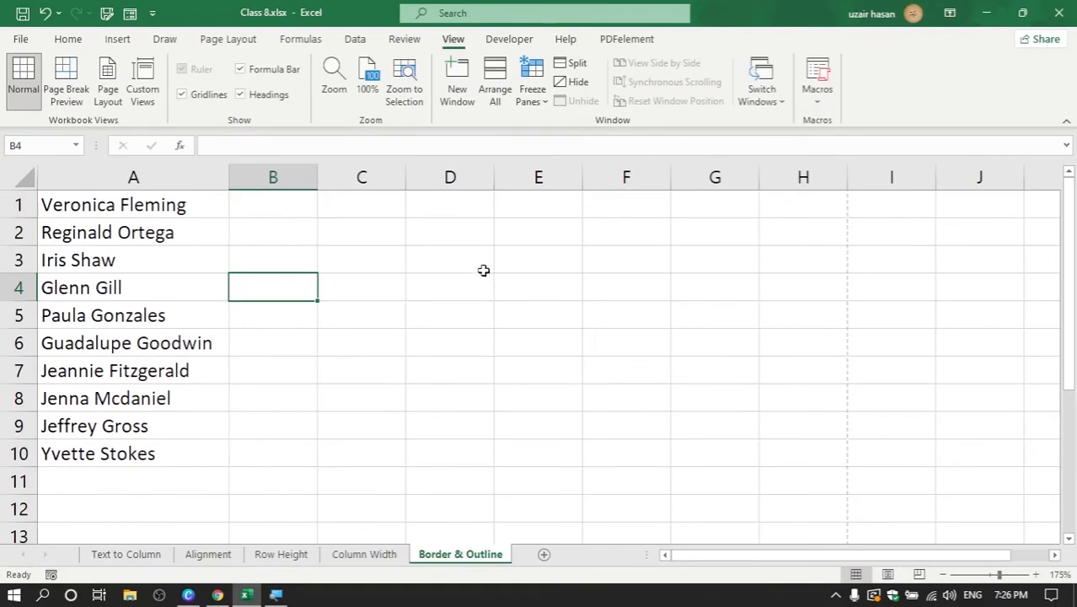
left_click_drag(483, 268, 478, 449)
left_click_drag(392, 401, 613, 402)
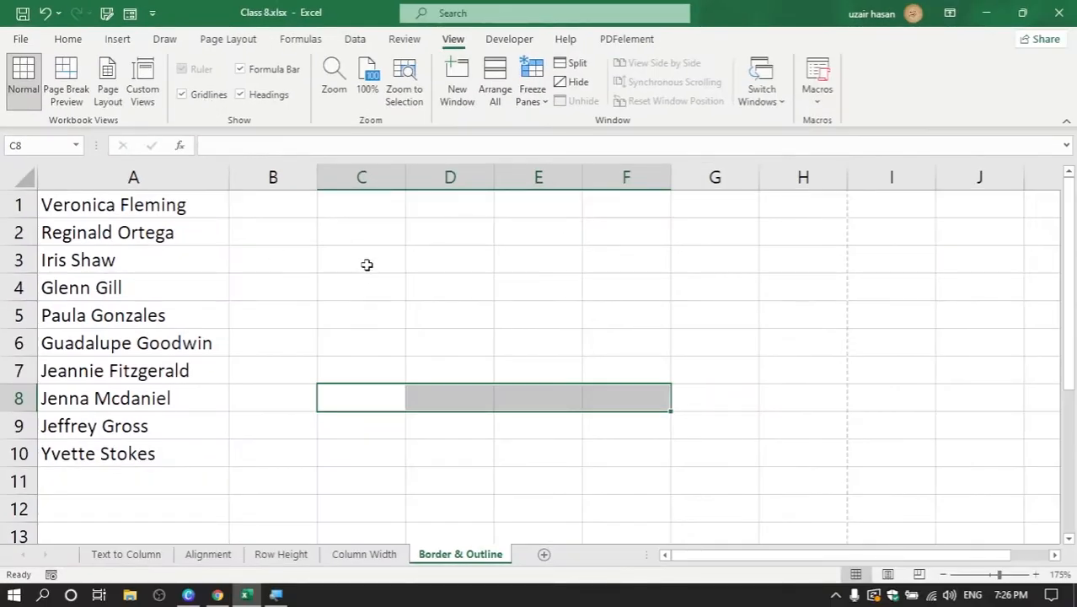
left_click_drag(366, 262, 370, 388)
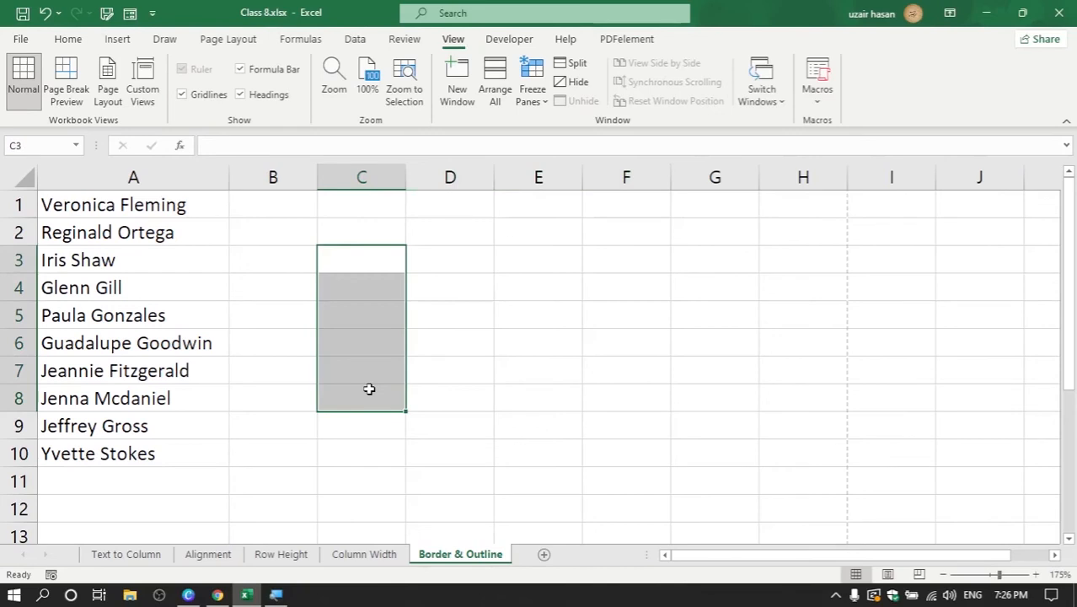
In the detailed border settings for A1:A10, choose the thickest solid line style and black as the line color
left_click_drag(132, 206, 124, 444)
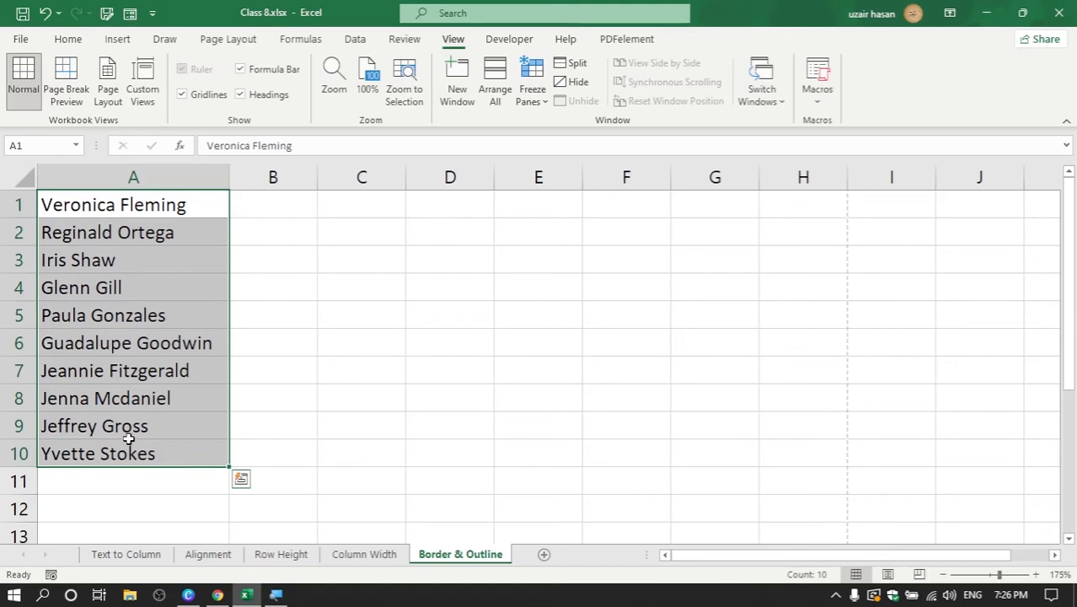
left_click(60, 40)
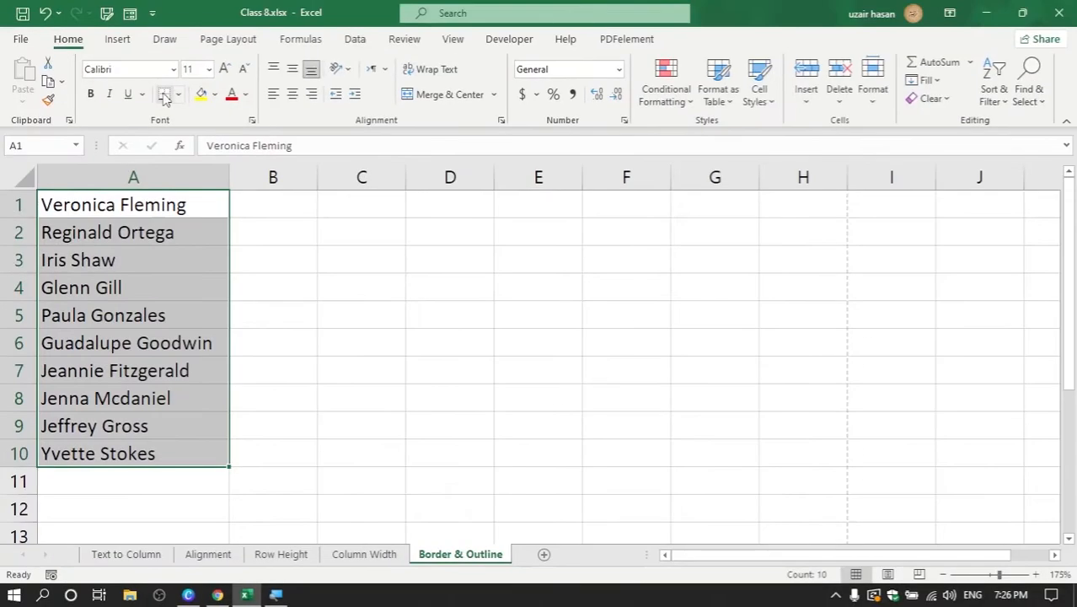
left_click(178, 96)
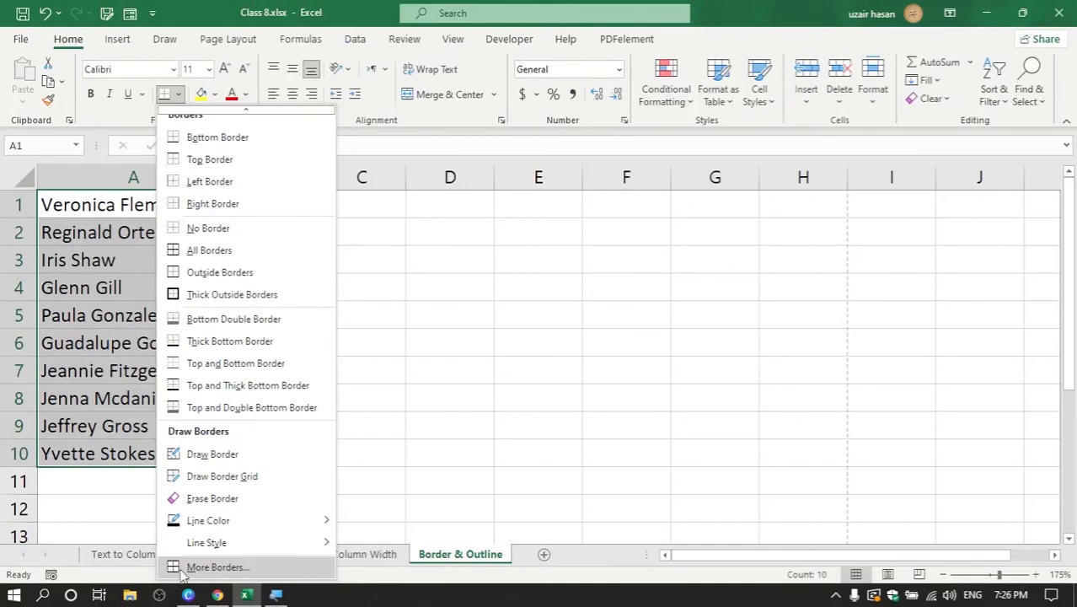
left_click(180, 571)
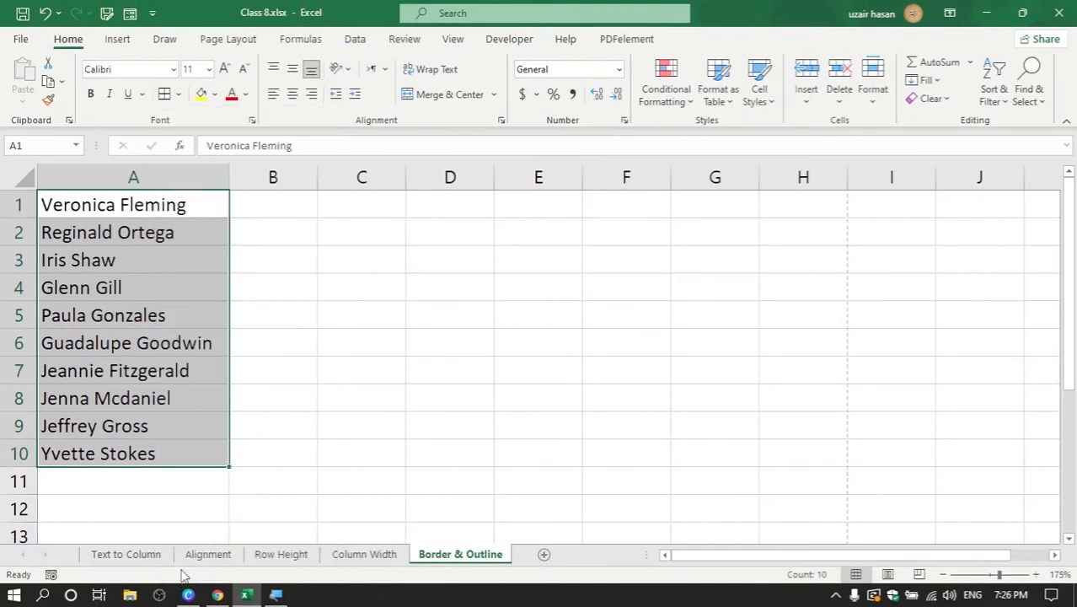
left_click_drag(549, 81, 541, 103)
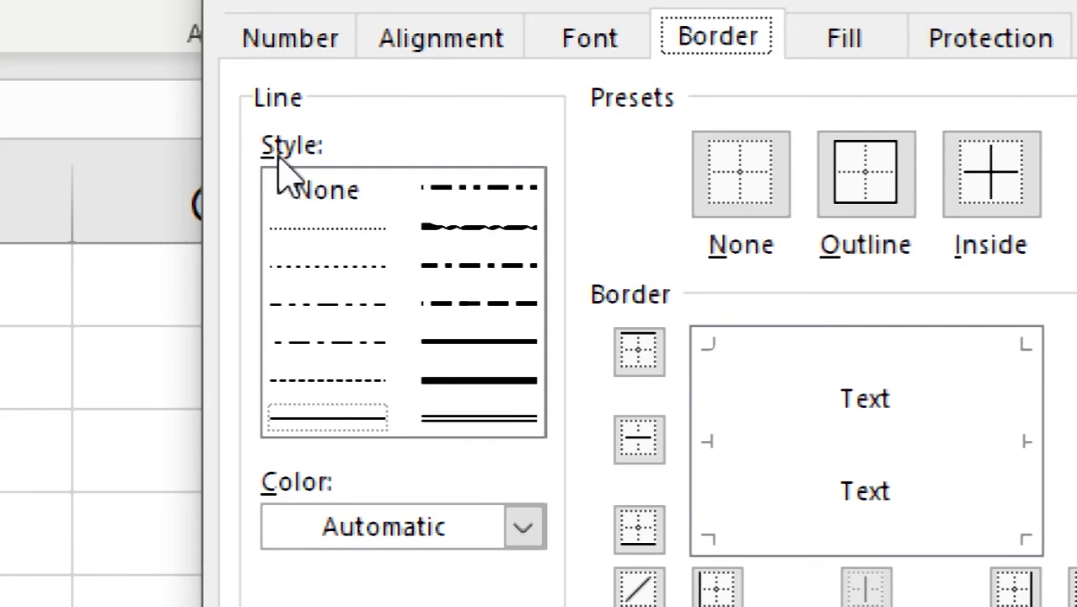
left_click(505, 411)
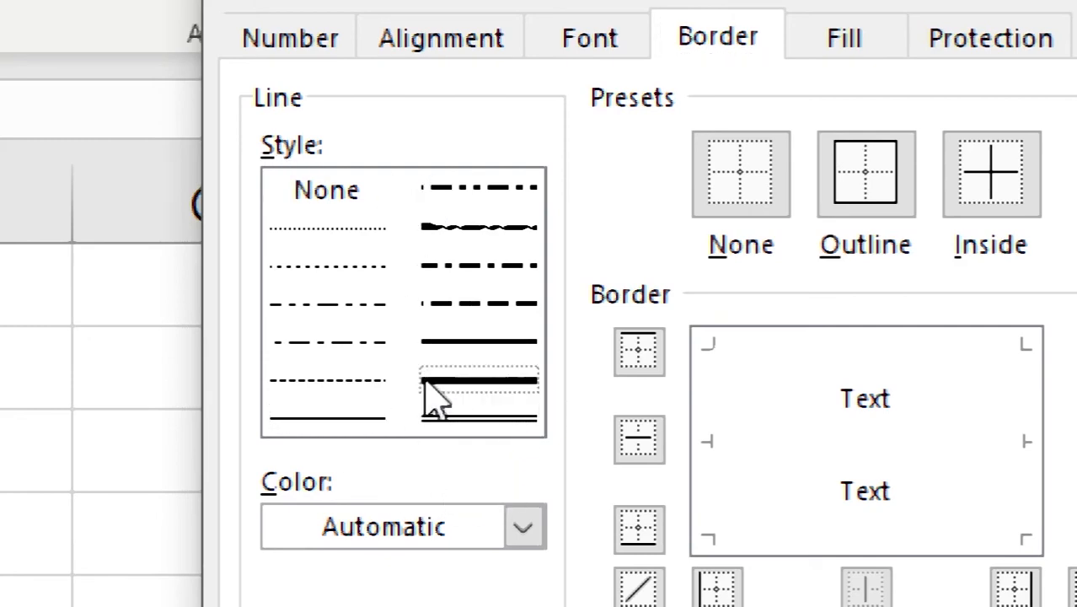
left_click(469, 397)
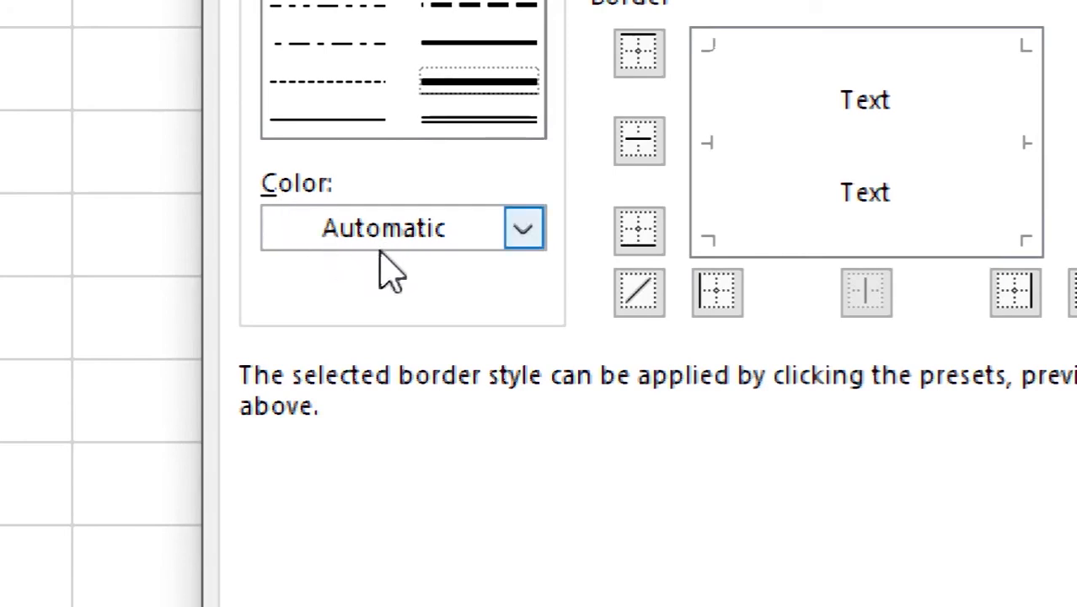
left_click(515, 238)
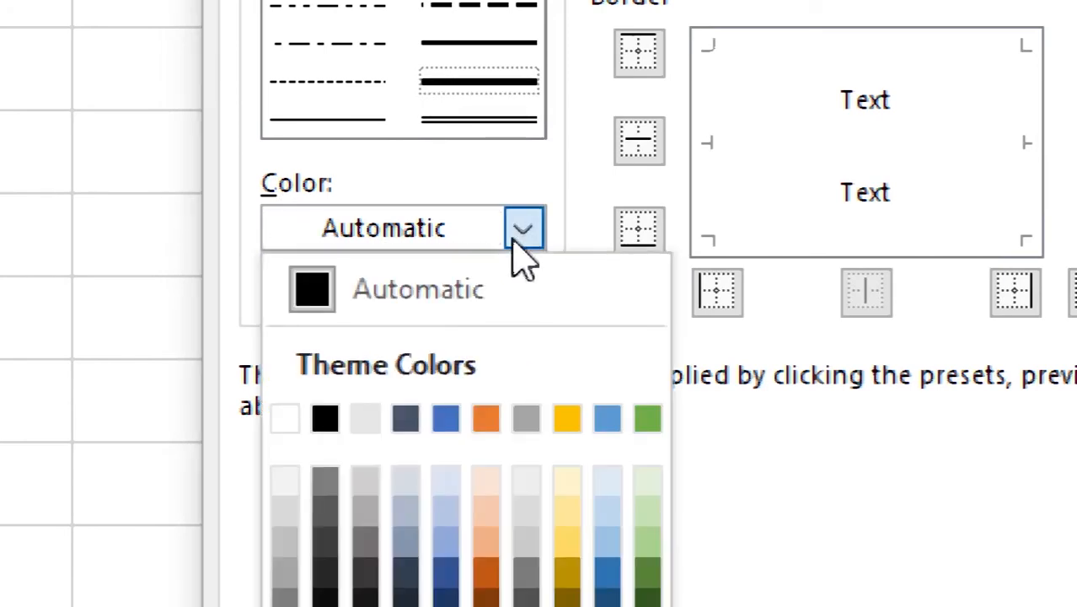
left_click(328, 425)
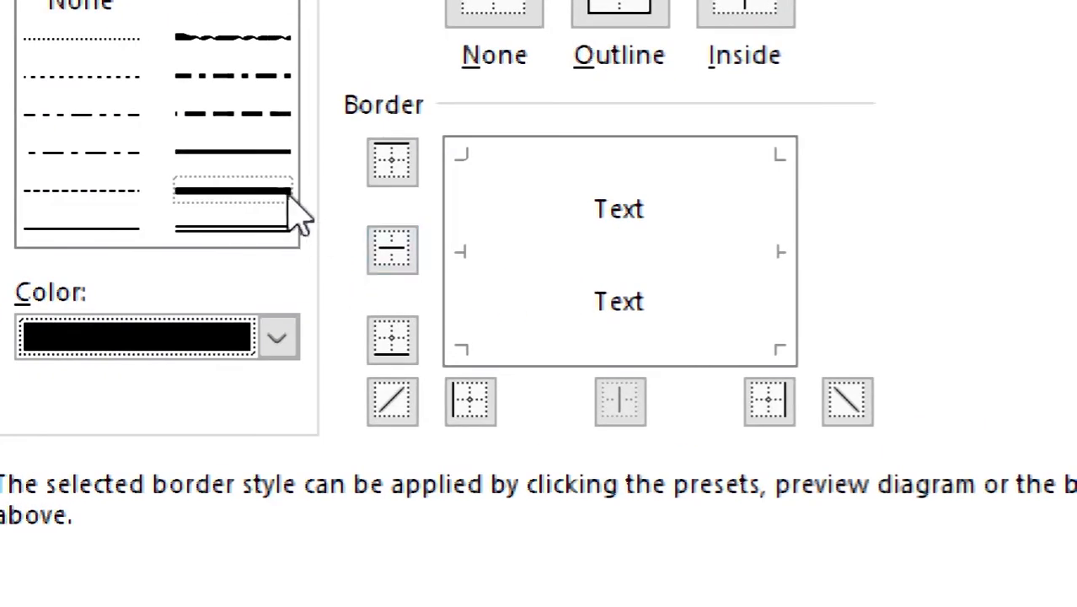
Apply the thick black line to the left, right, top and bottom outer edges of the name range
left_click(456, 236)
left_click(779, 231)
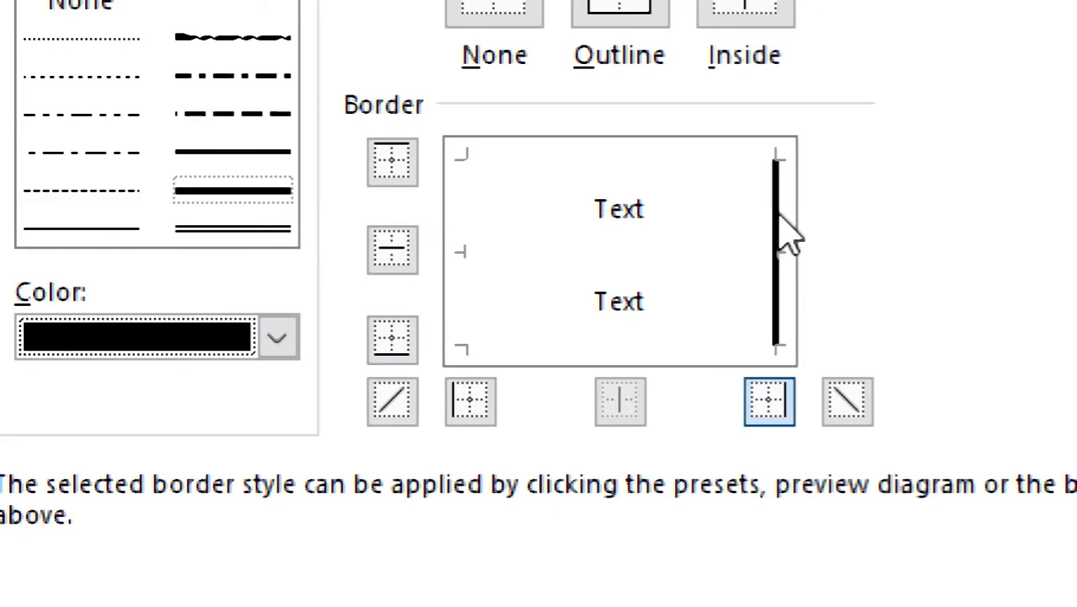
left_click(656, 168)
left_click(482, 261)
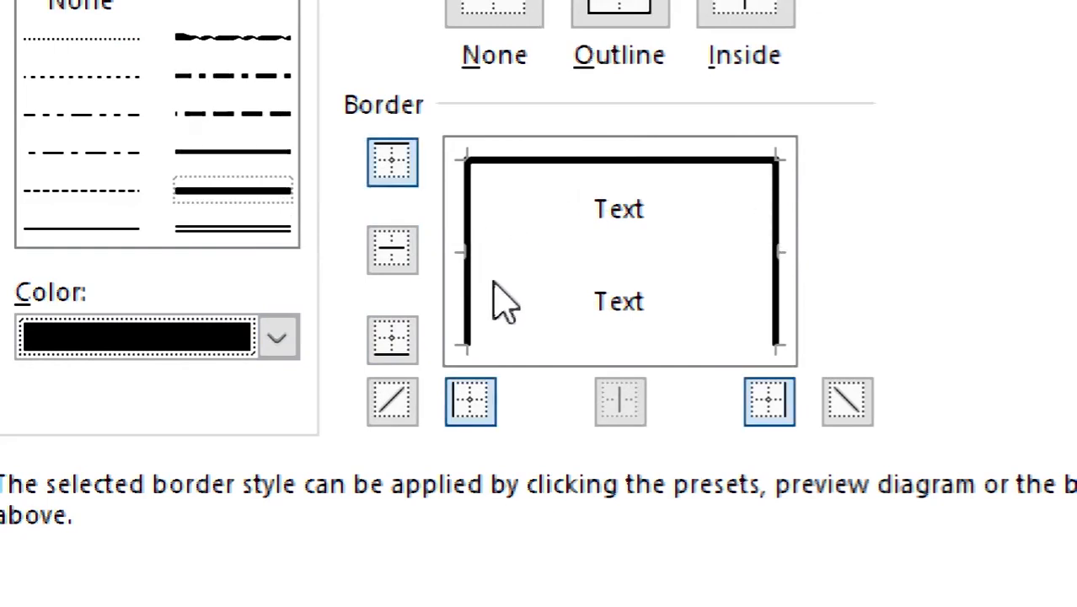
left_click(585, 346)
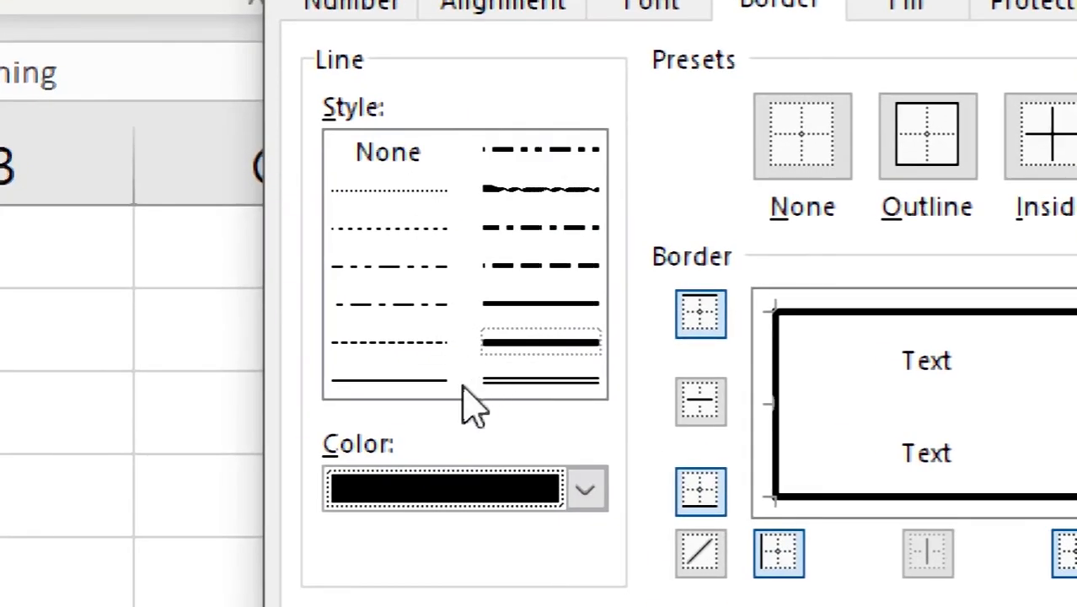
Add a double-line horizontal border between the names in A1:A10, apply the border settings, and deselect the range
left_click(535, 384)
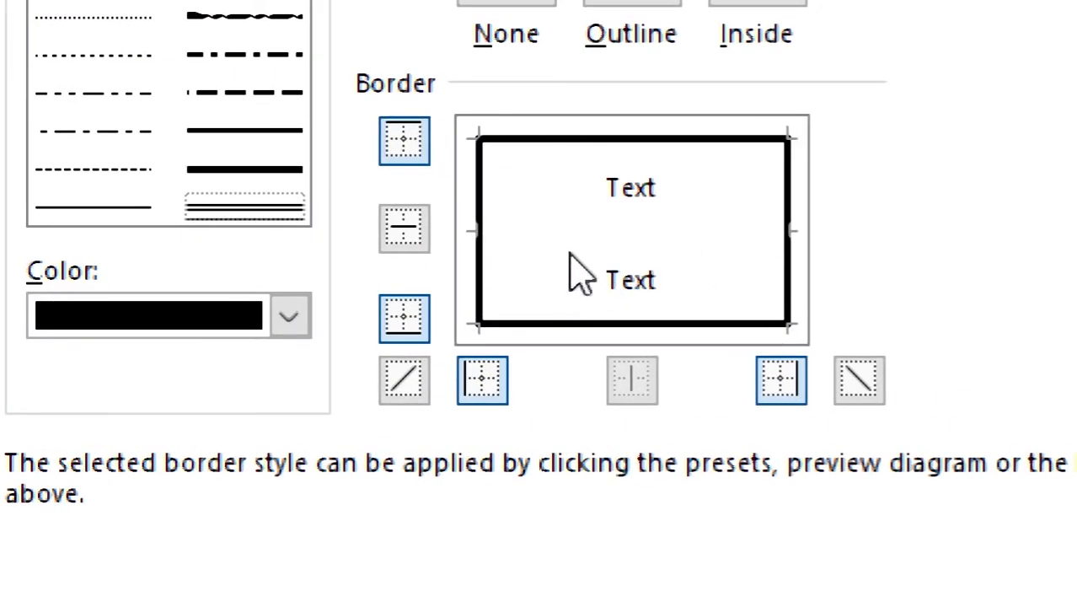
left_click(570, 234)
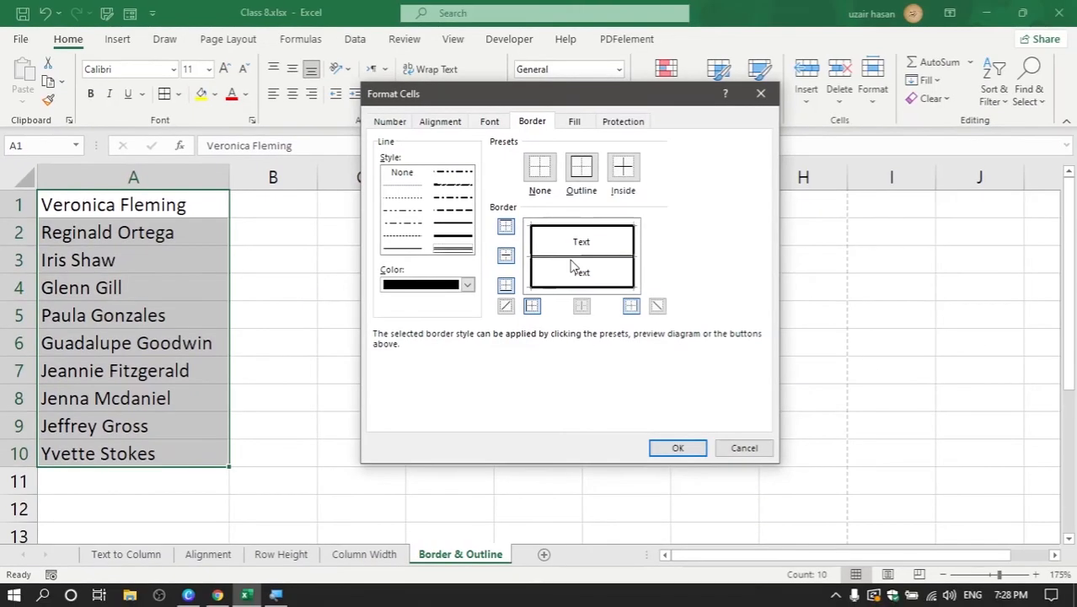
left_click(678, 449)
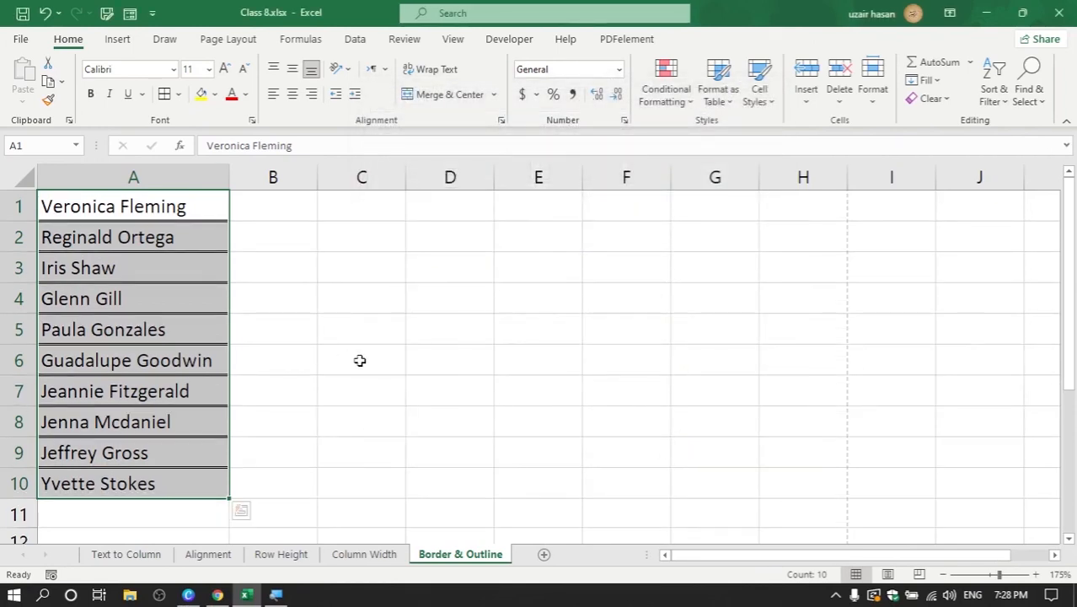
left_click(359, 361)
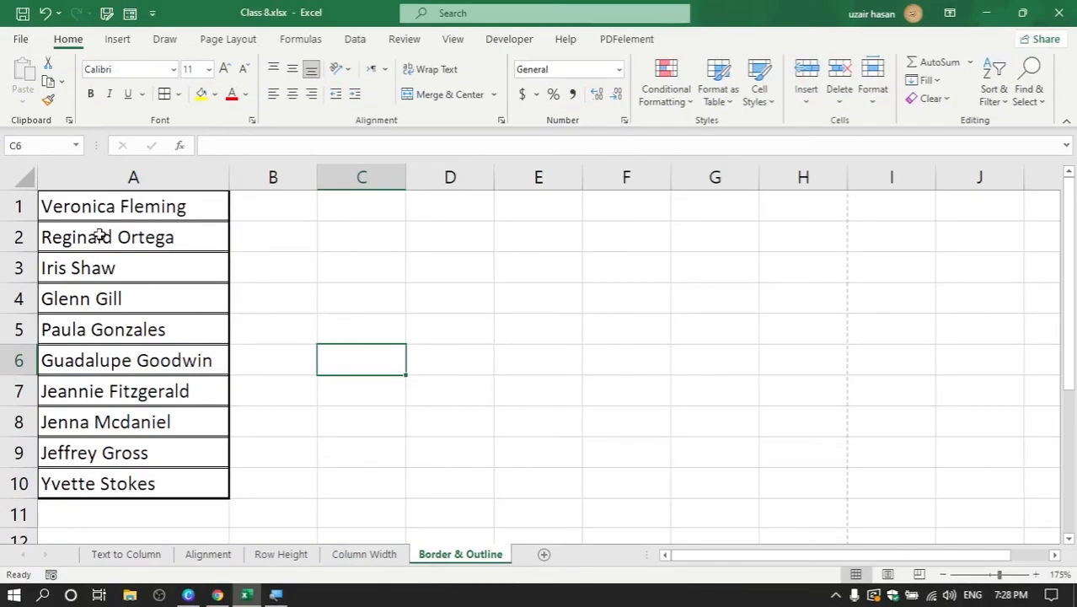
Check the bordered name list in the print preview and return to the sheet
key("ctrl+p")
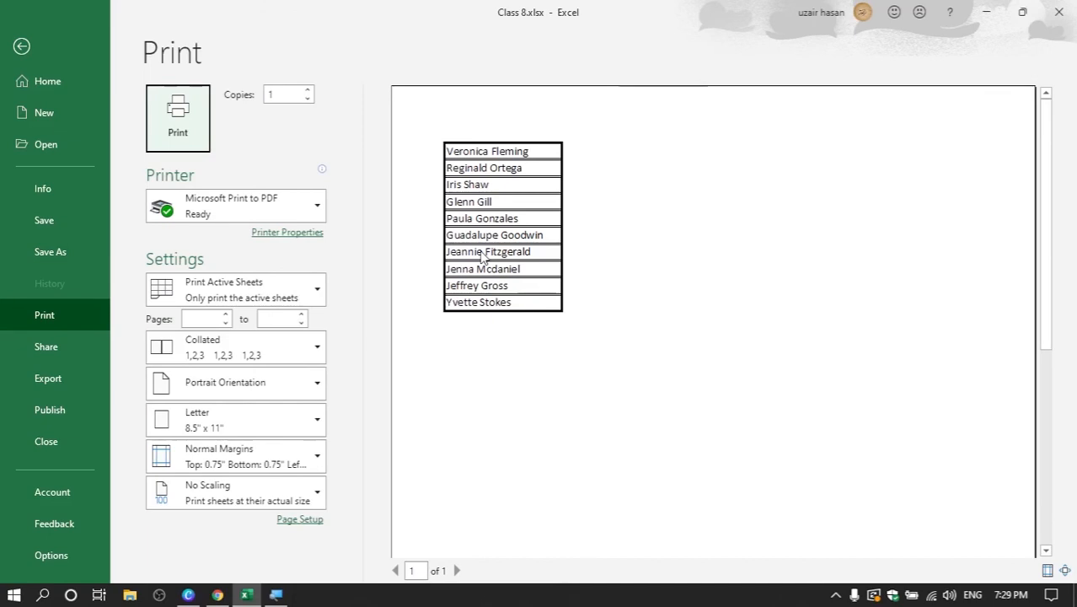
key("Escape")
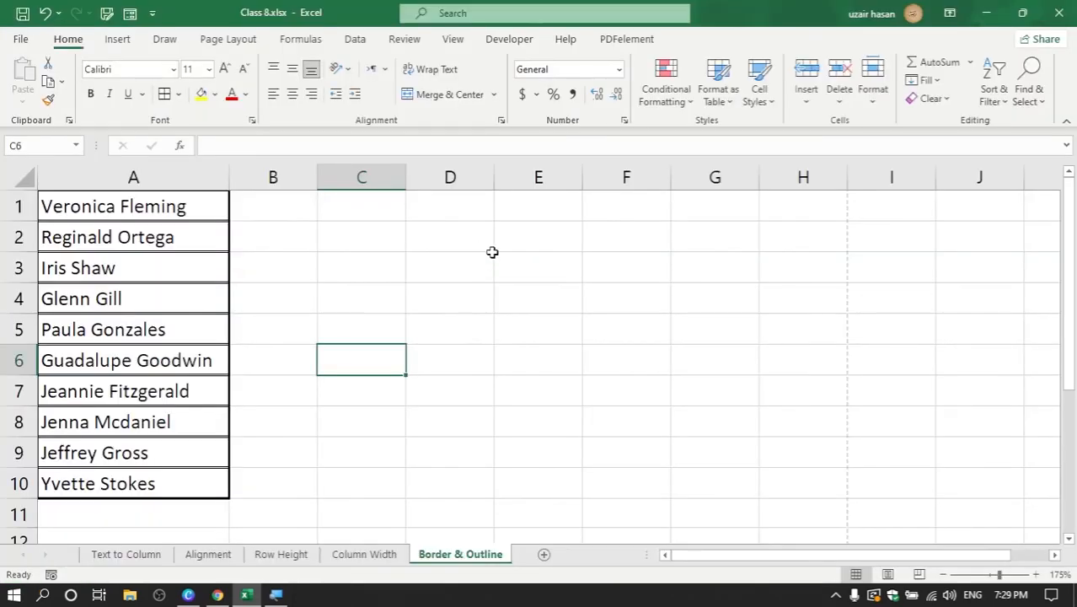